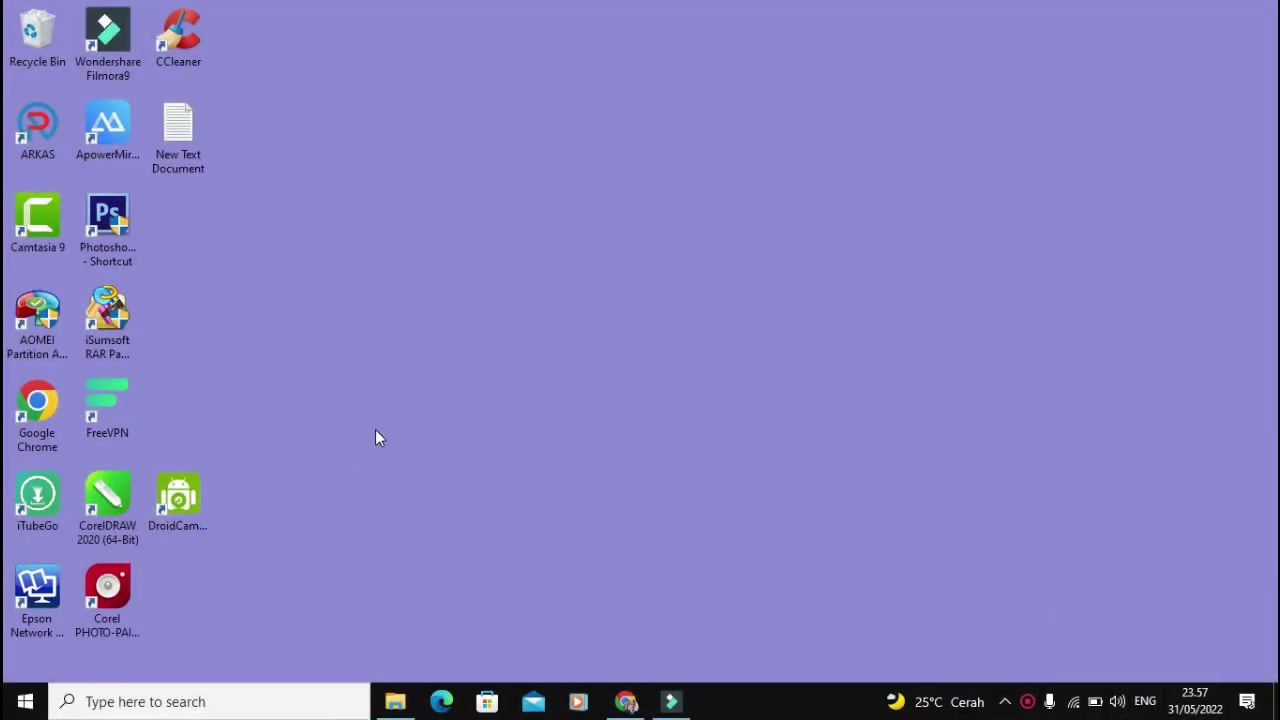
Open File Explorer and scroll the navigation pane down to New Volume (E:).
click(398, 702)
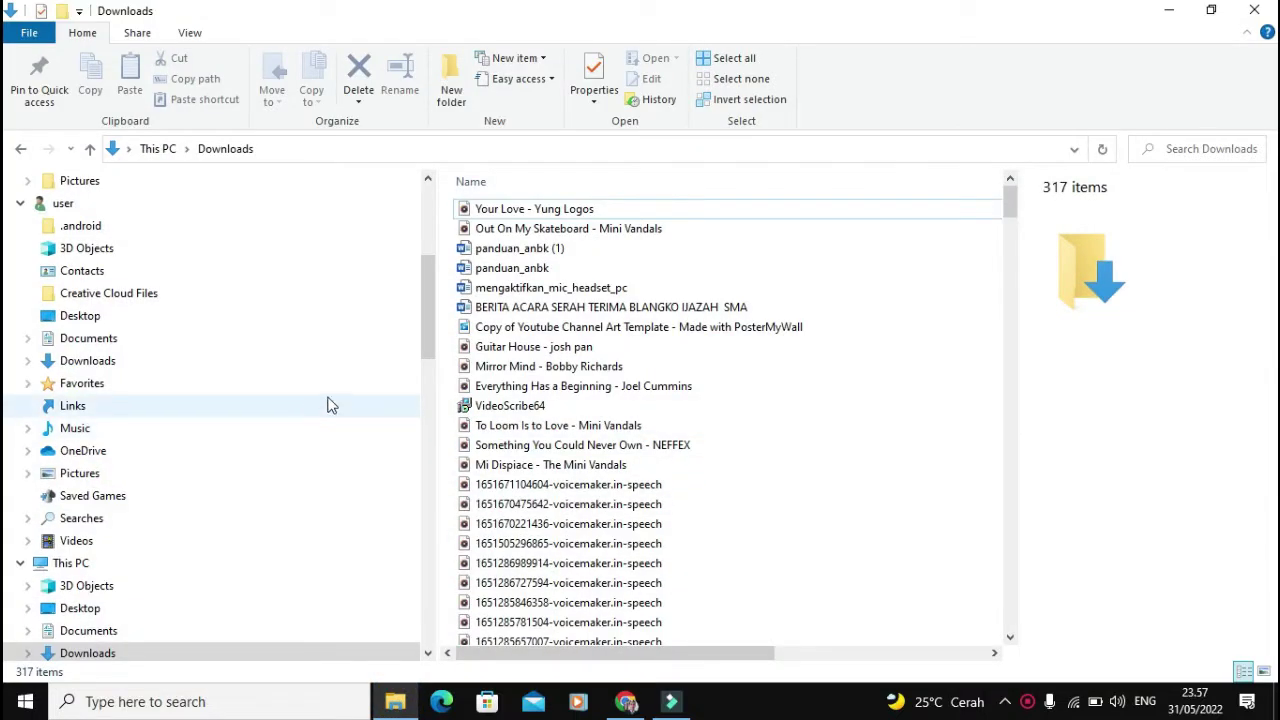
scroll(249, 467, down, 2)
scroll(240, 480, down, 3)
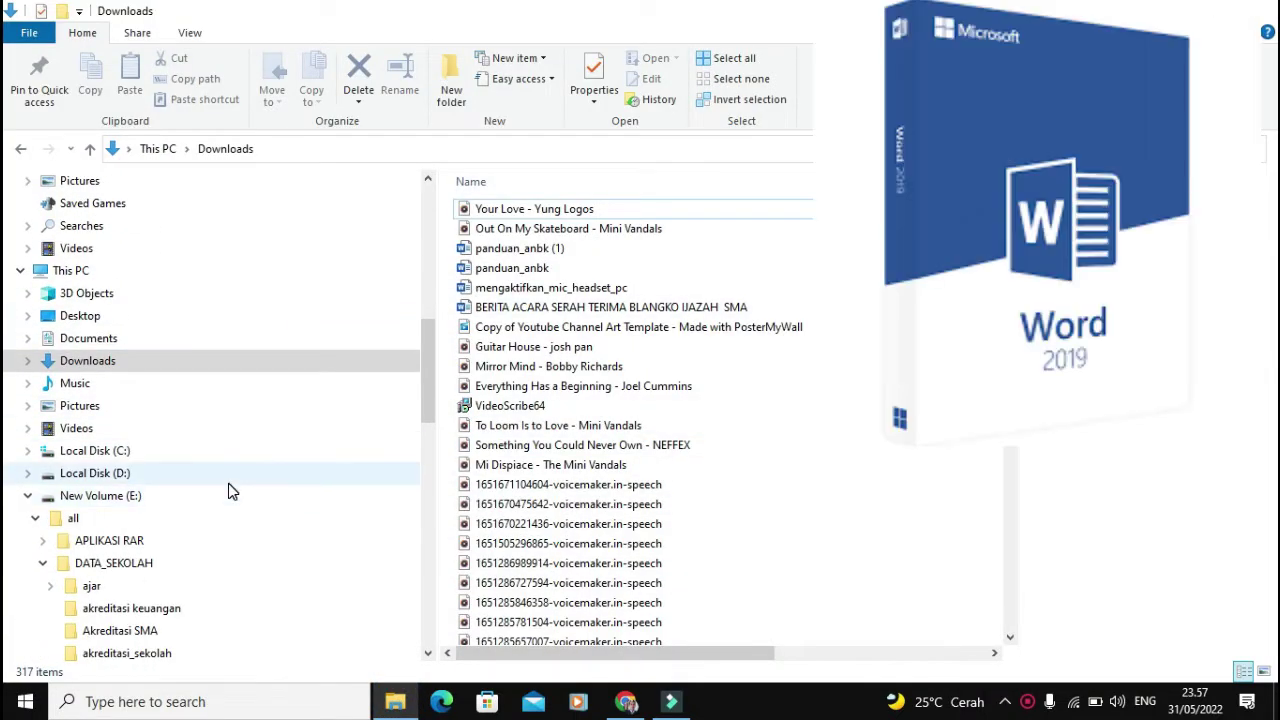
scroll(228, 490, down, 1)
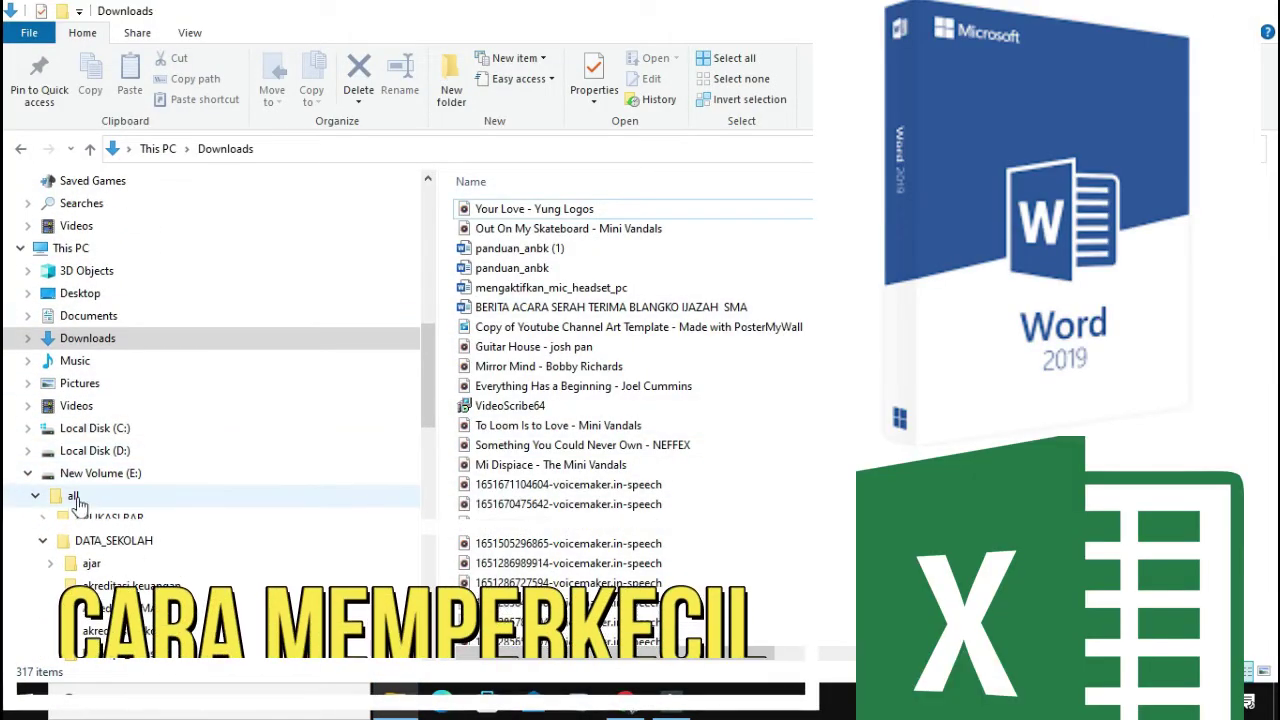
Open the ajar folder under all > DATA_SEKOLAH and scroll down to its Excel workbooks.
click(74, 496)
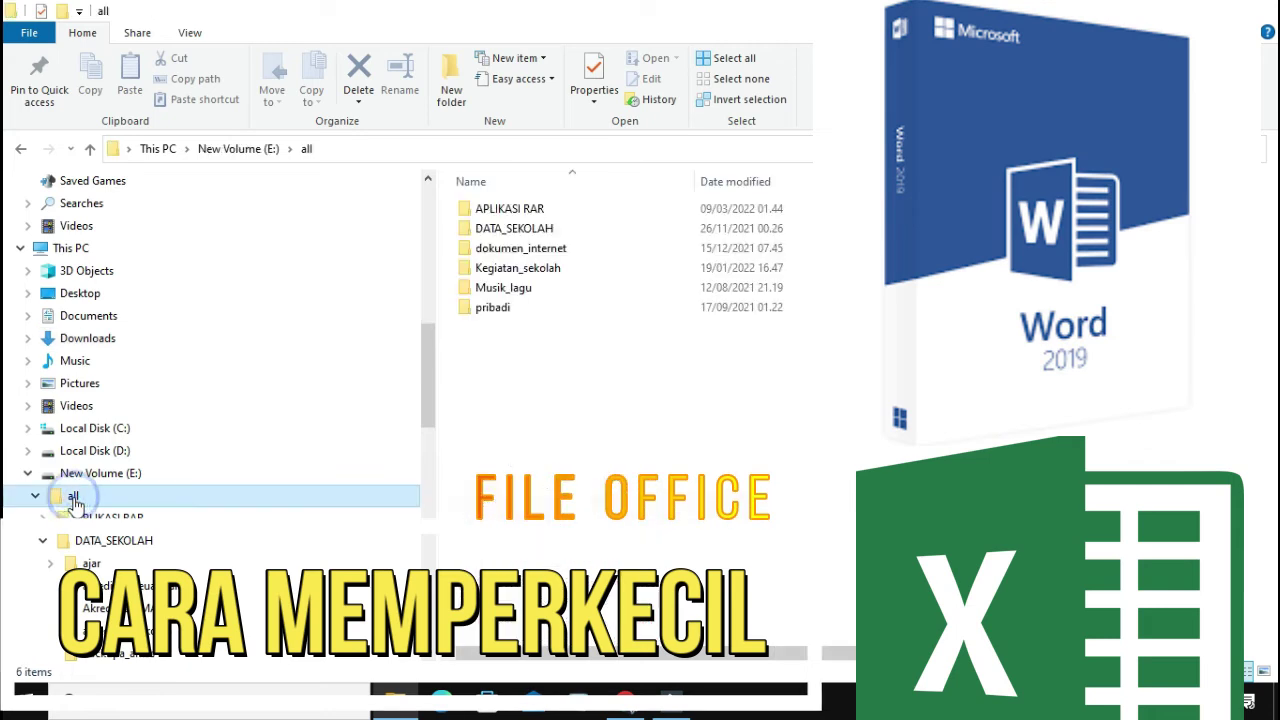
click(91, 563)
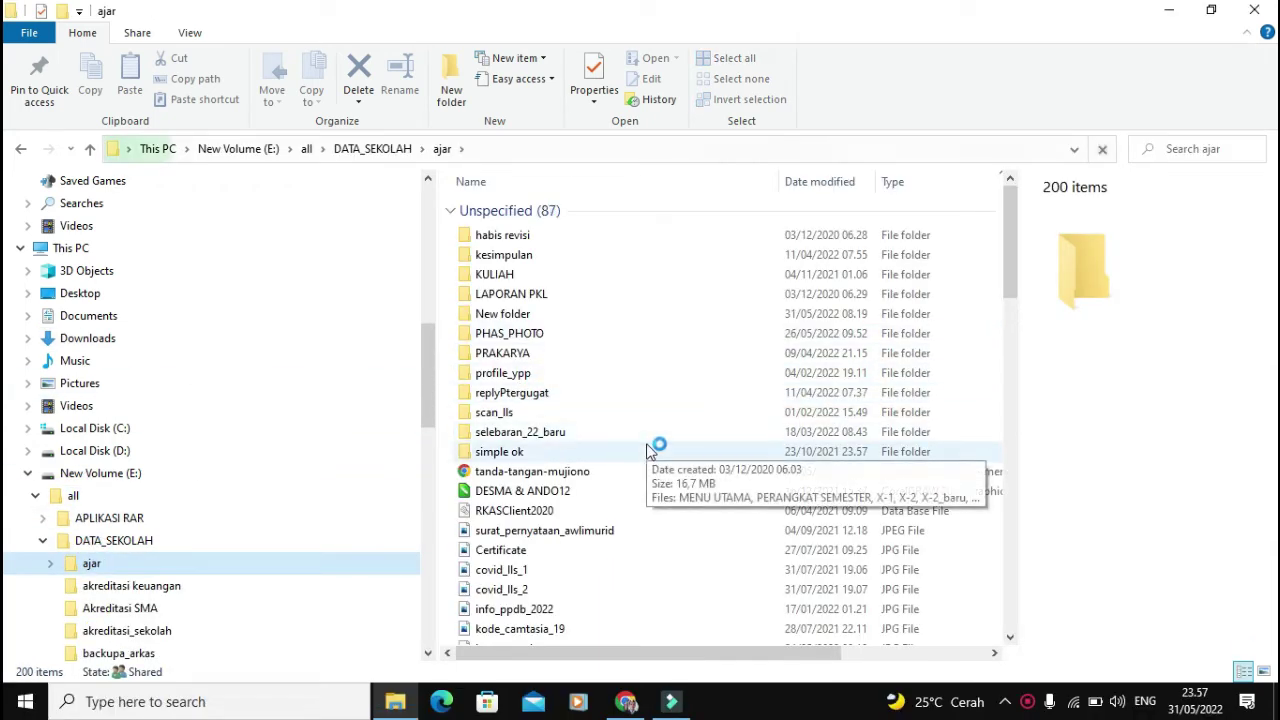
scroll(666, 455, down, 1)
scroll(678, 445, down, 4)
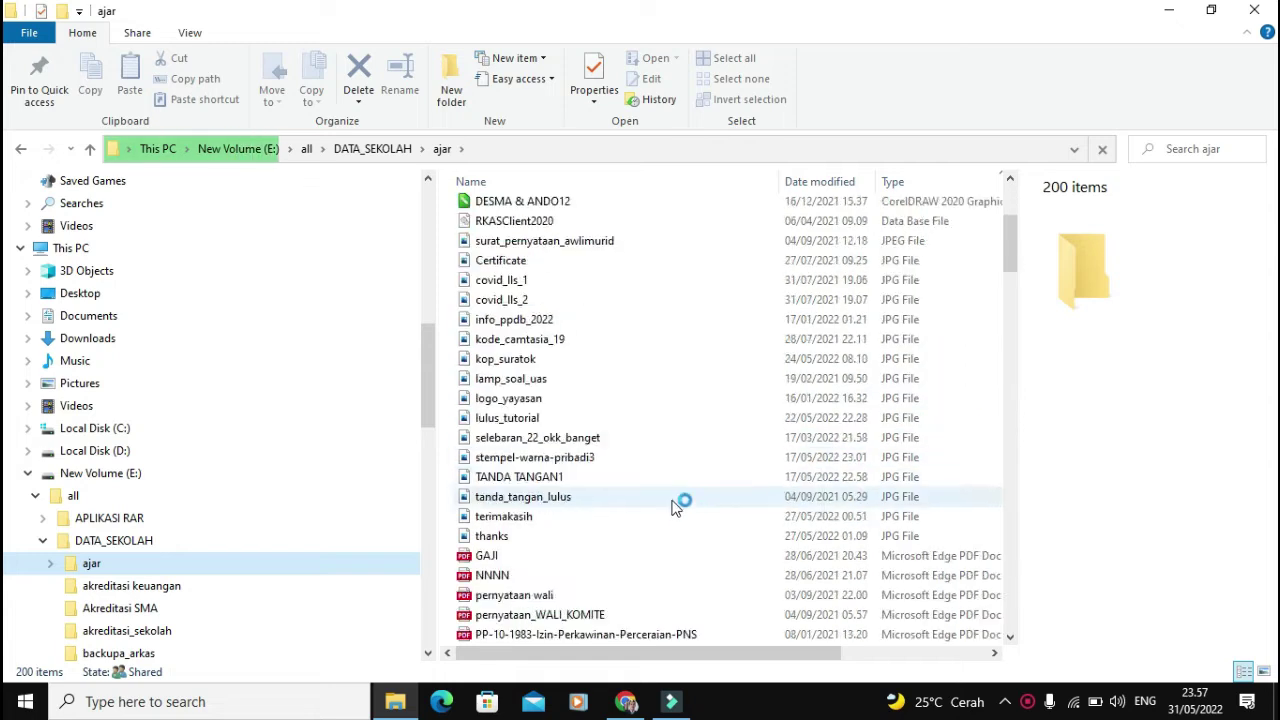
scroll(678, 480, down, 2)
scroll(674, 490, down, 7)
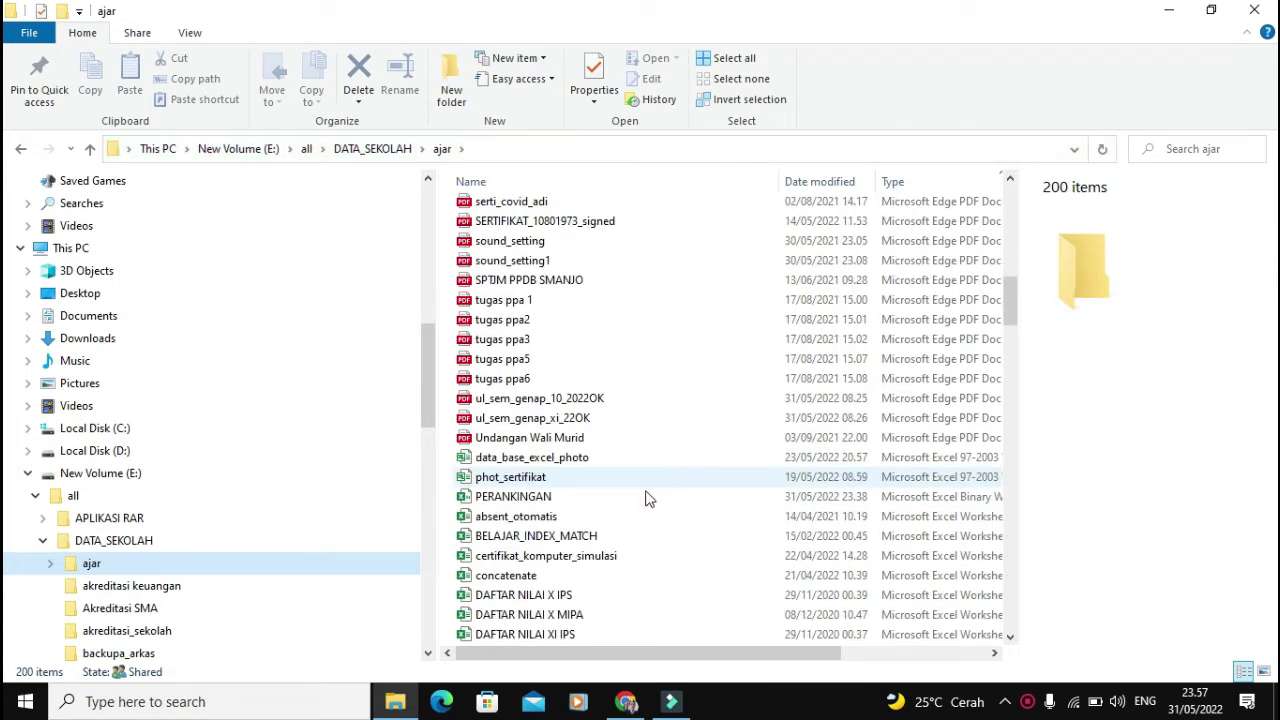
scroll(646, 500, down, 6)
scroll(630, 510, down, 4)
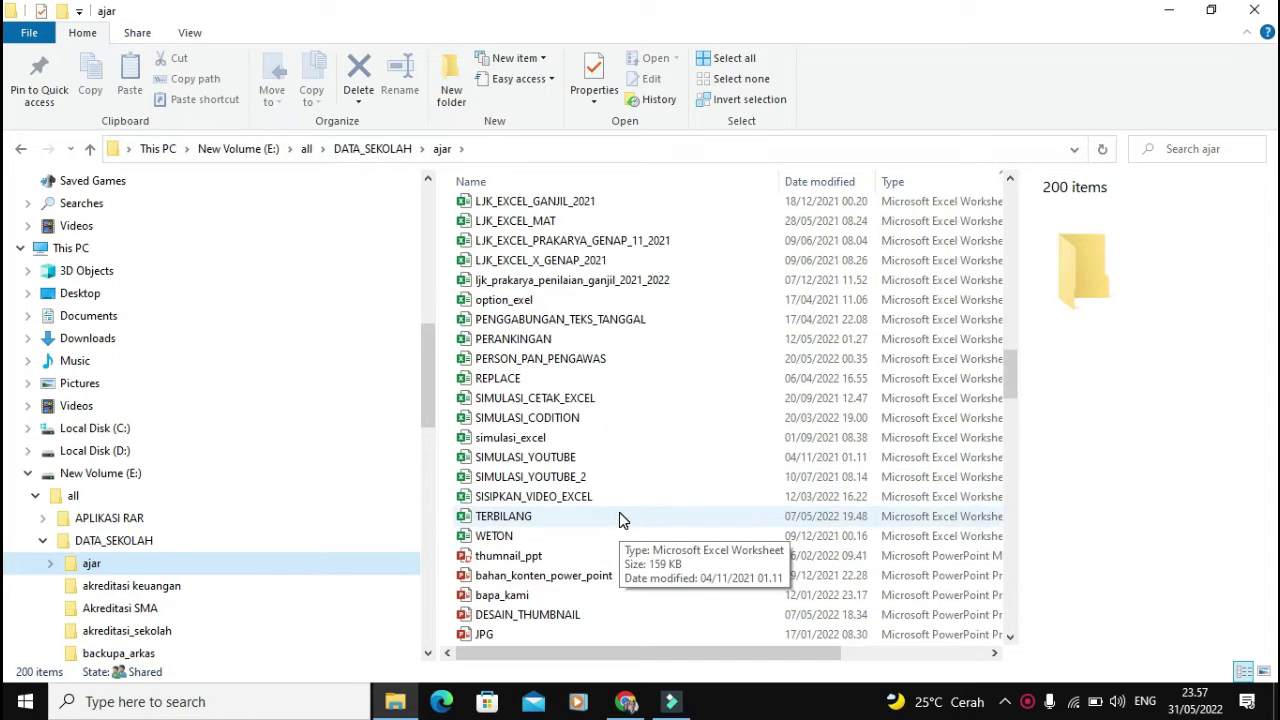
Select SIMULASI_YOUTUBE_2 and read its 497 KB size in the Size column.
click(571, 476)
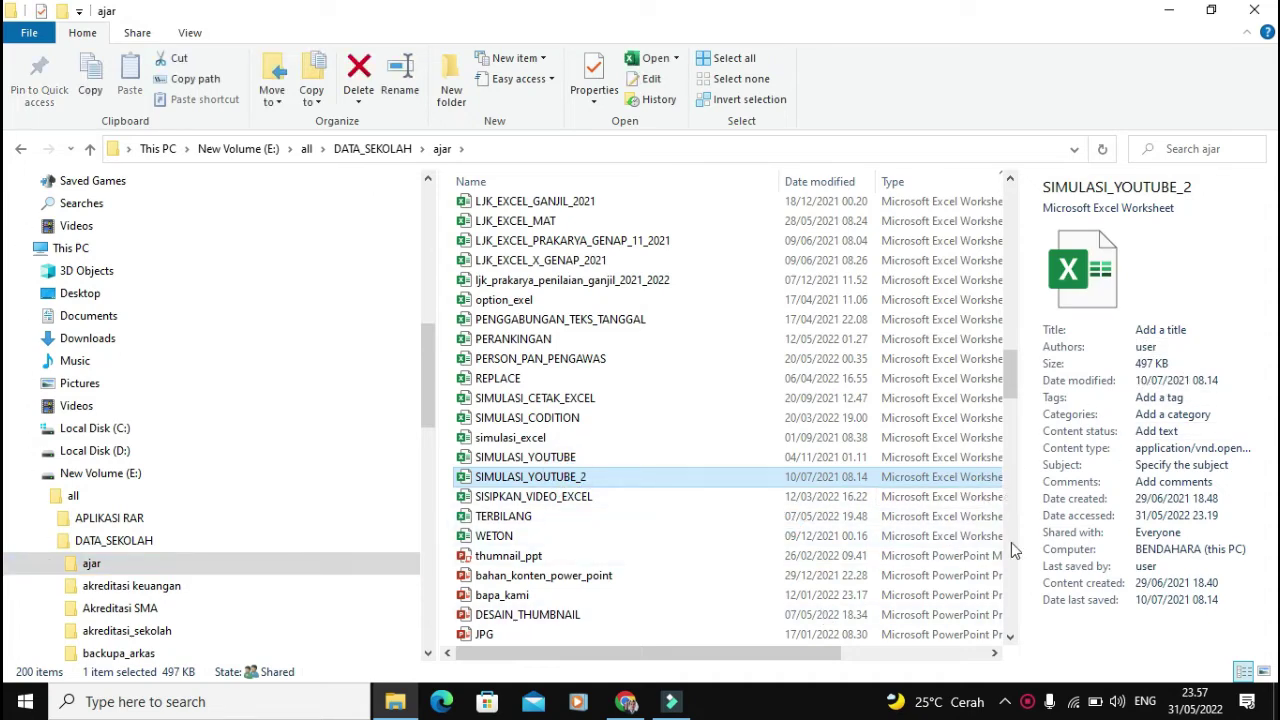
drag(808, 662, 990, 665)
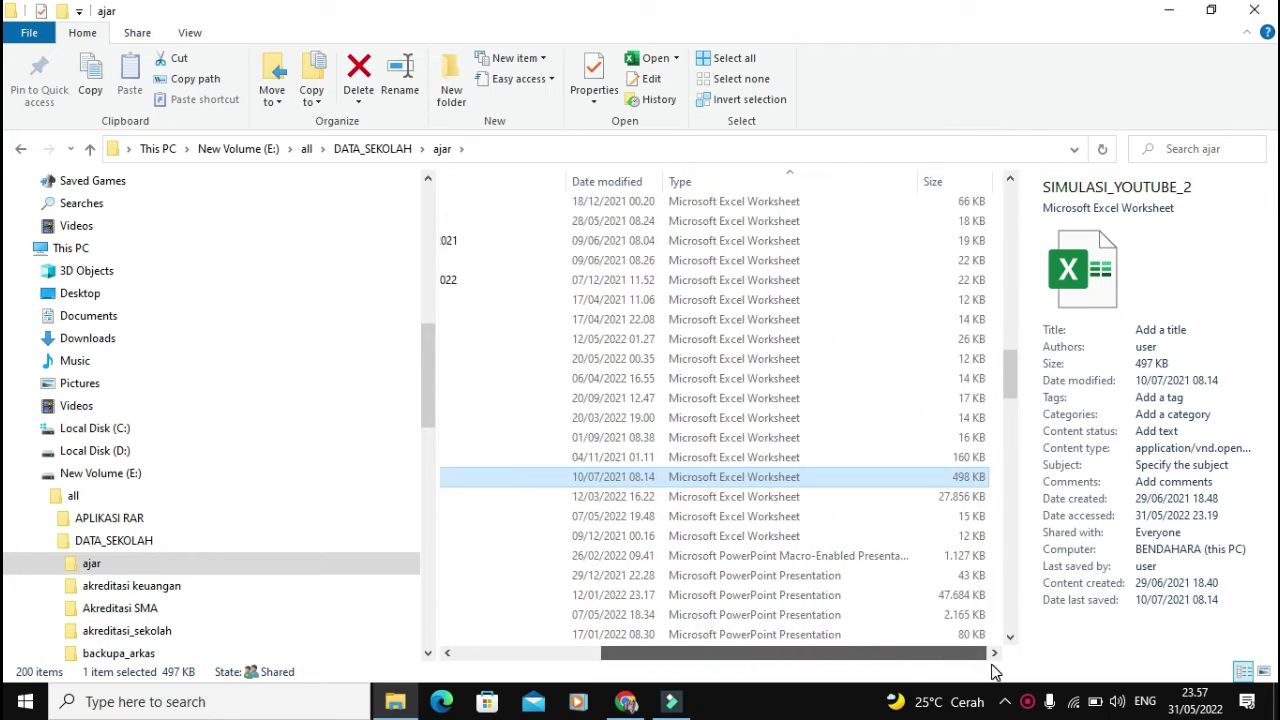
drag(992, 665, 752, 633)
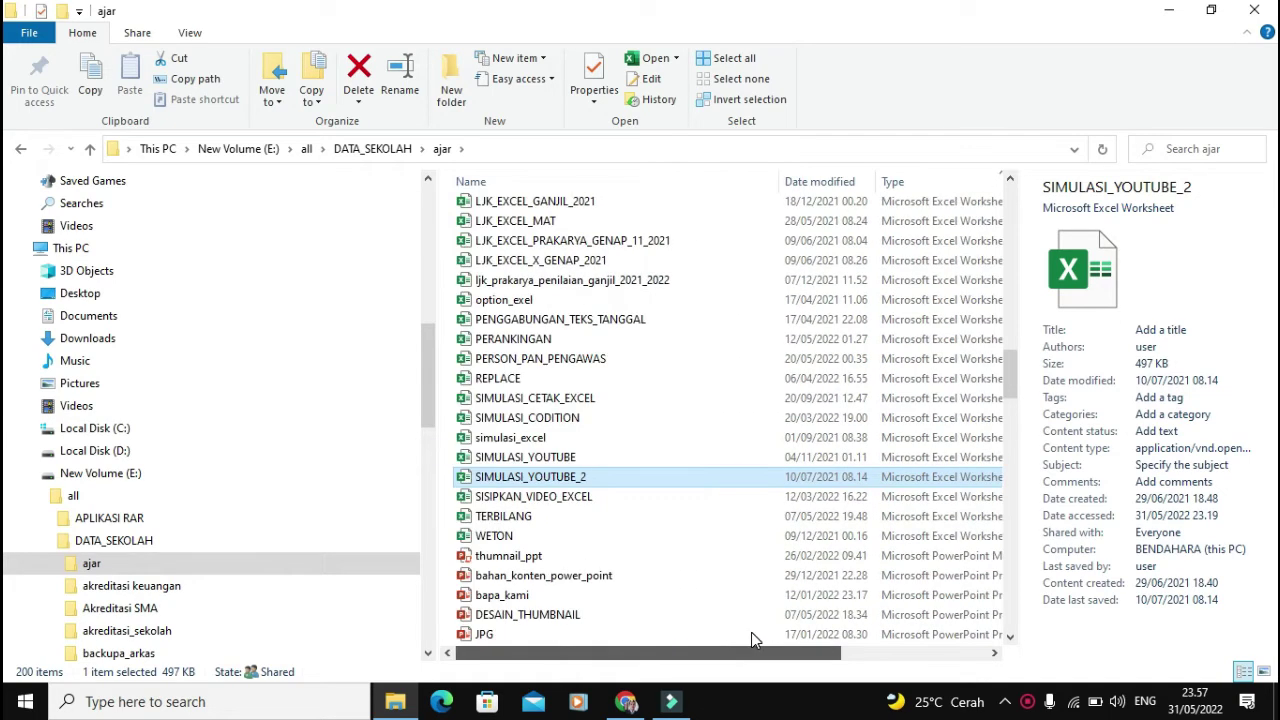
click(625, 705)
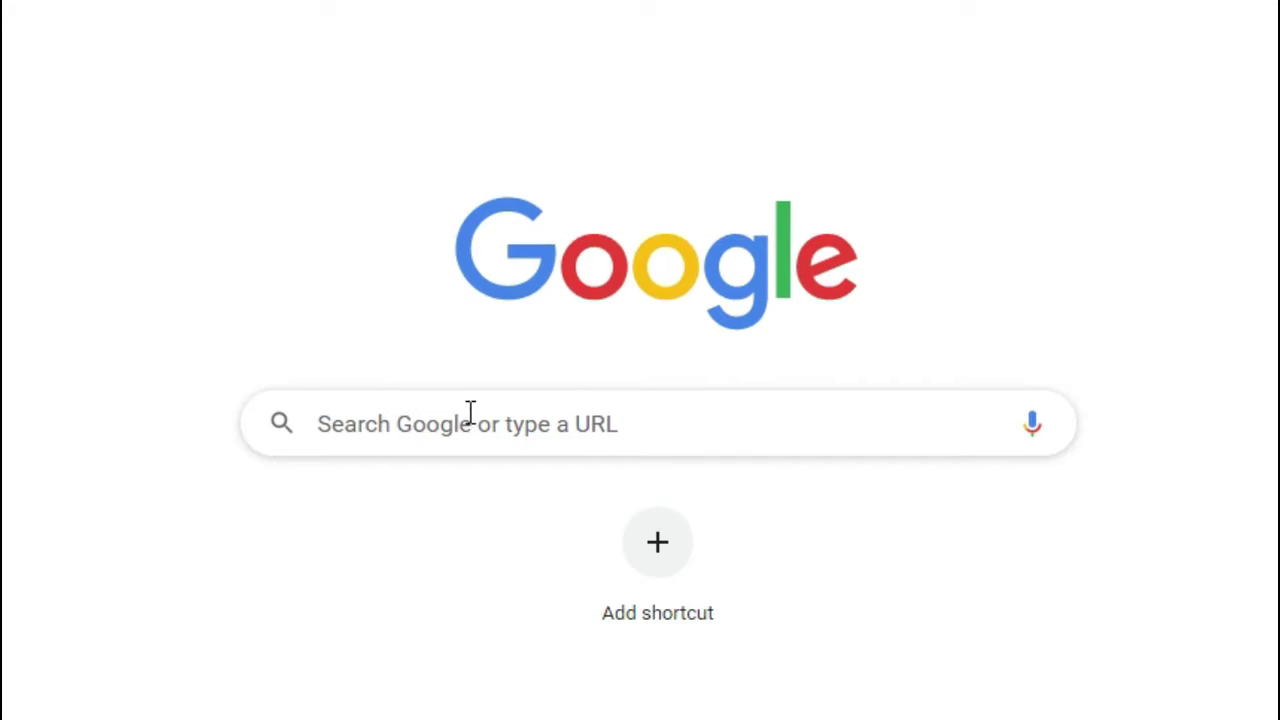
Search Google for 'compres file excel' and open the clipcompress.com result.
click(470, 412)
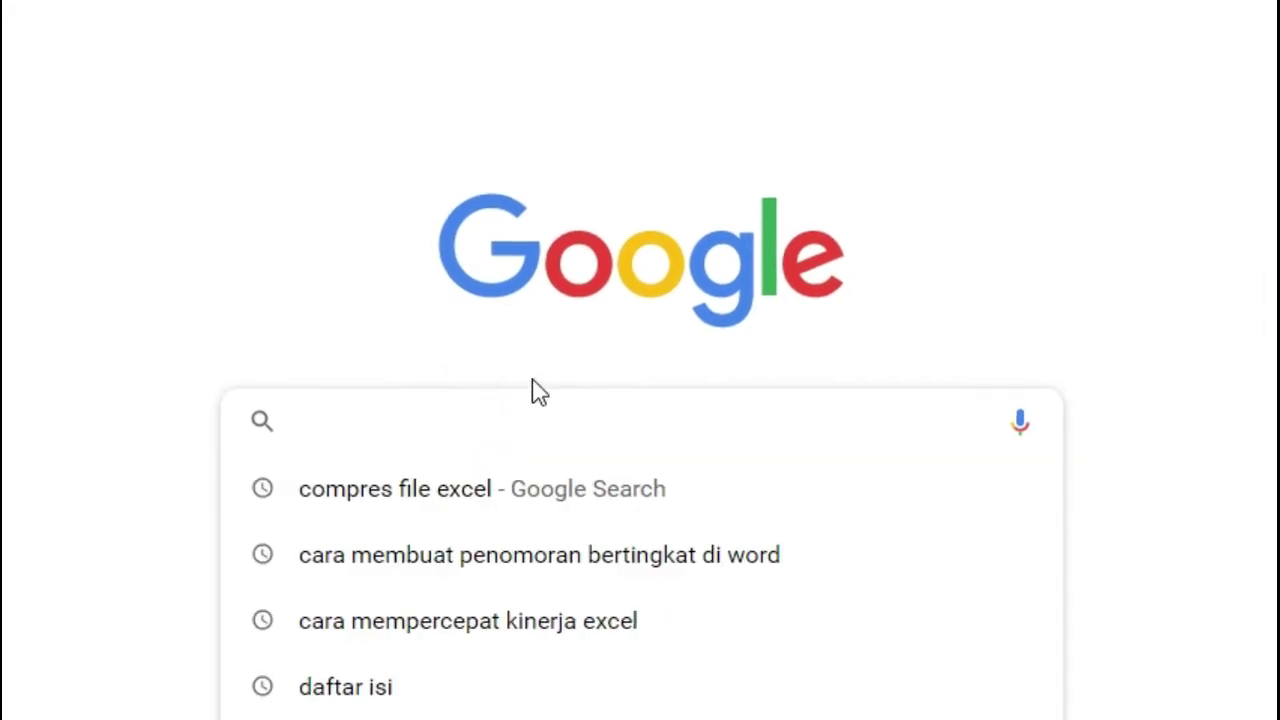
click(435, 490)
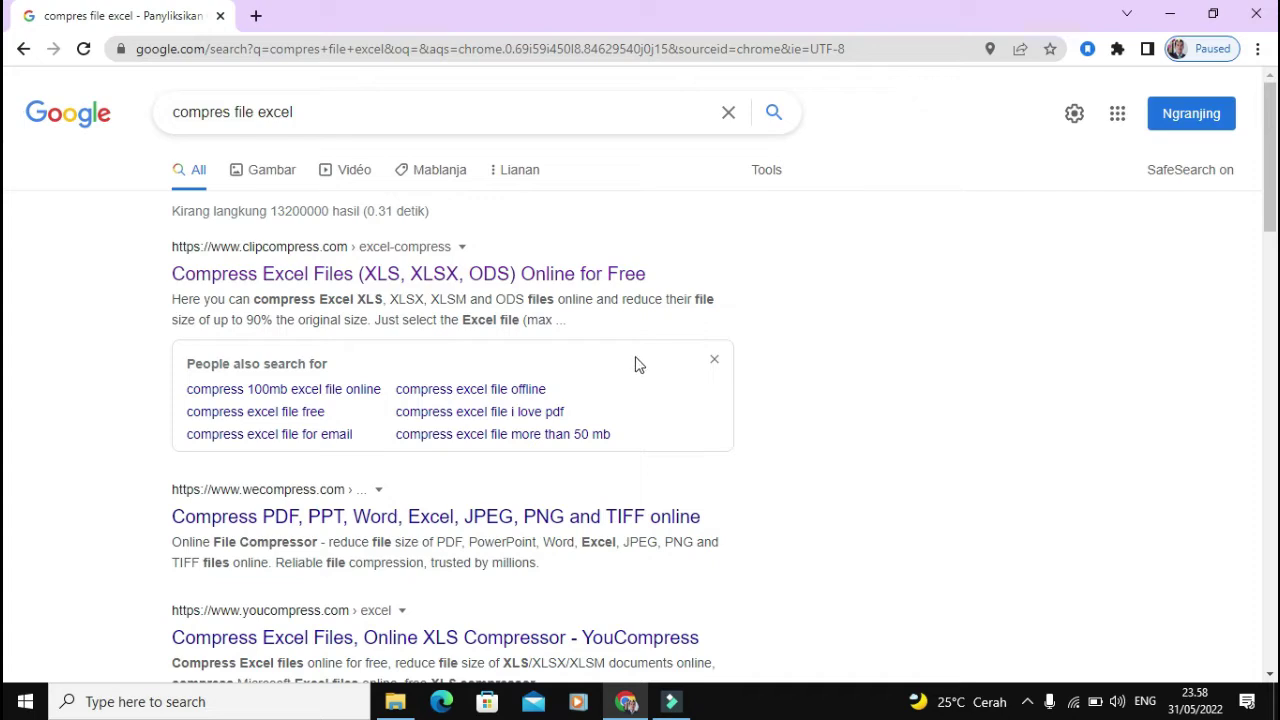
click(240, 271)
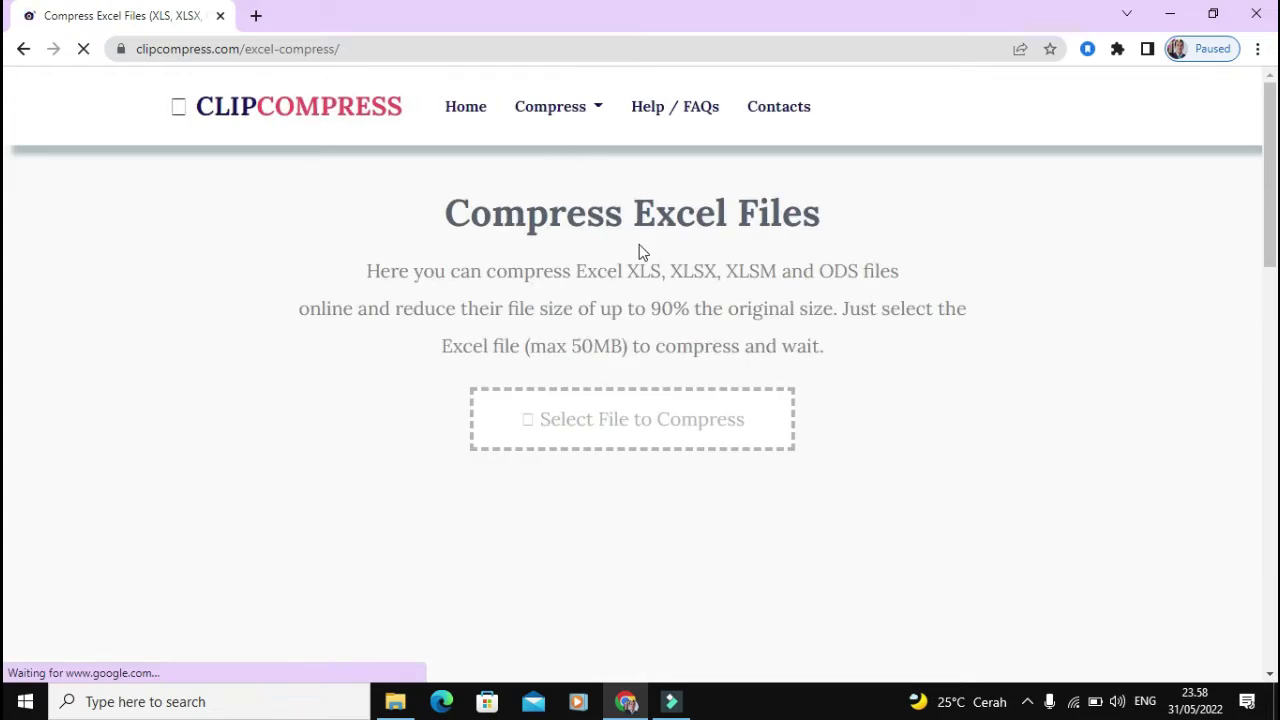
On ClipCompress's Compress Excel Files page, start selecting a file to compress.
click(610, 108)
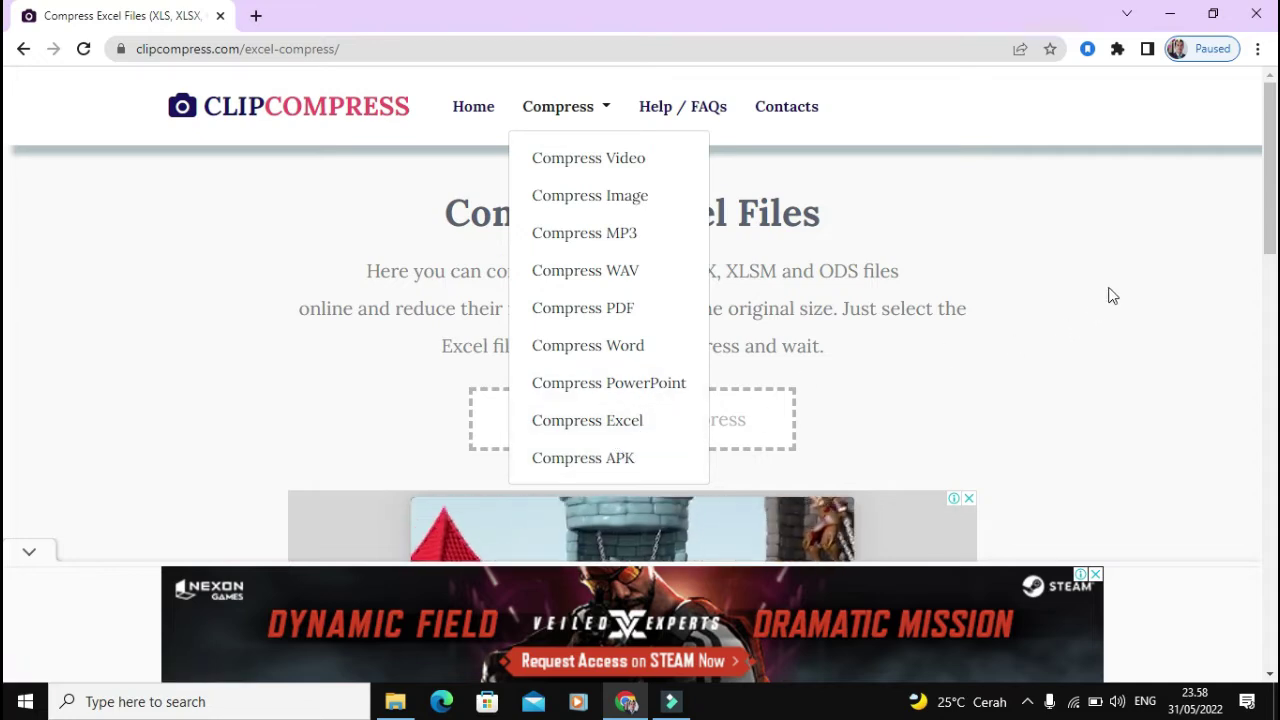
click(1141, 310)
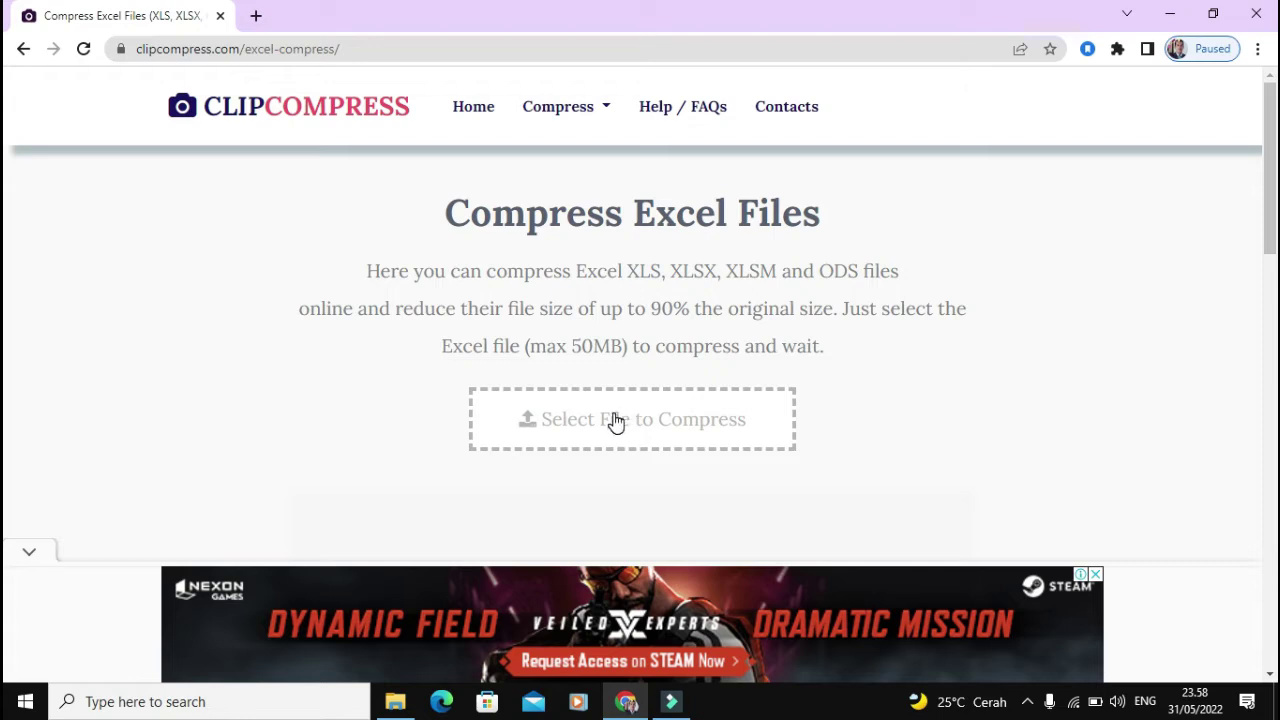
click(615, 421)
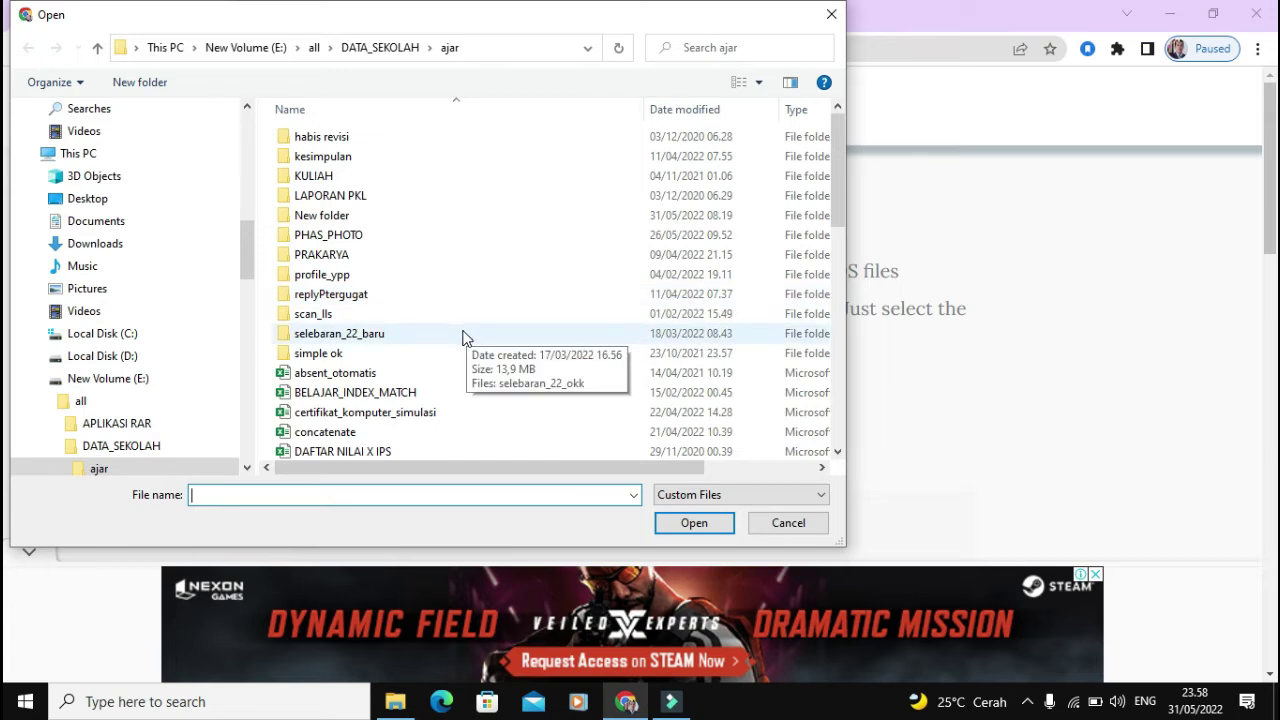
Choose SIMULASI_YOUTUBE_2.xlsx from the ajar folder and upload it to ClipCompress.
scroll(463, 338, down, 1)
scroll(463, 340, down, 4)
scroll(465, 345, down, 2)
scroll(465, 348, down, 3)
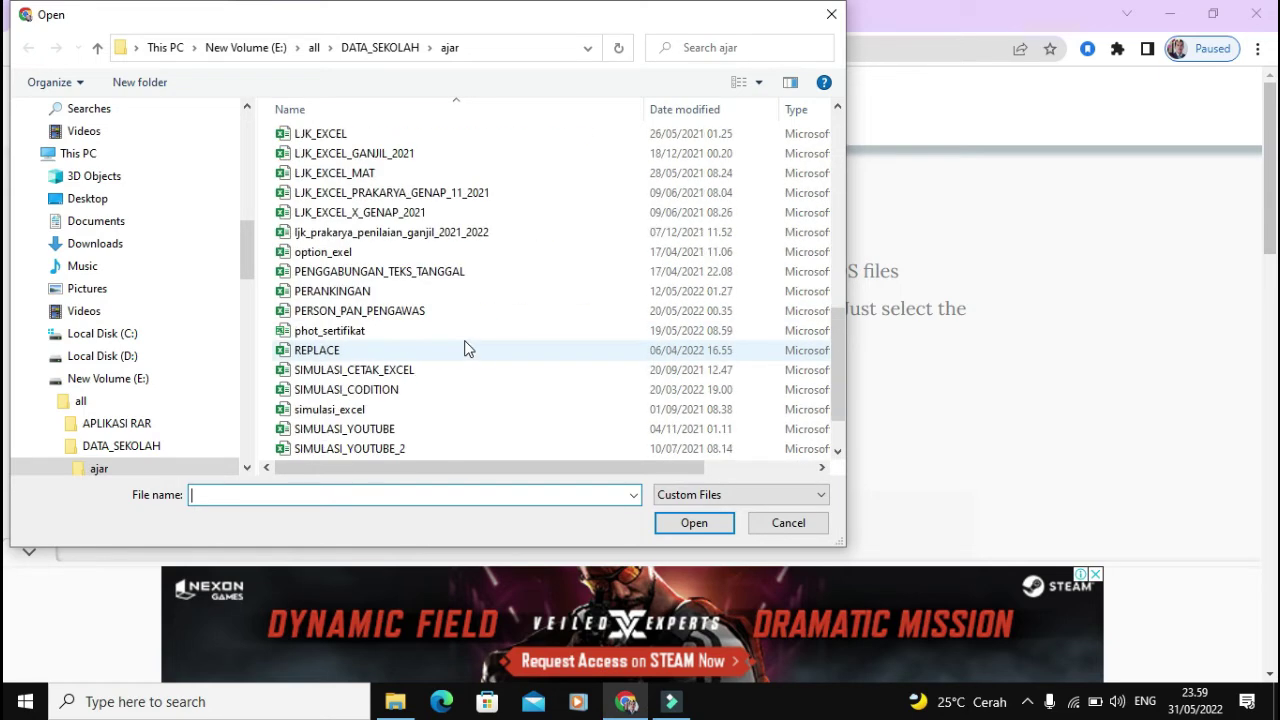
click(394, 390)
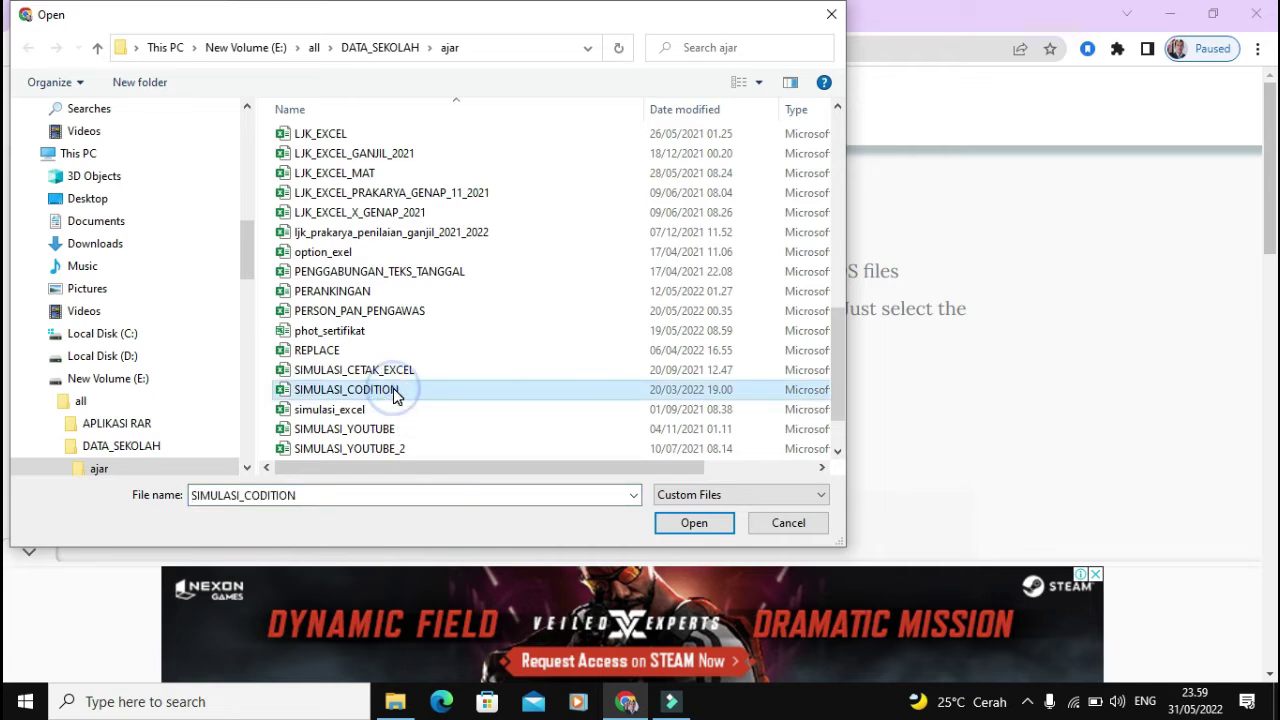
click(355, 450)
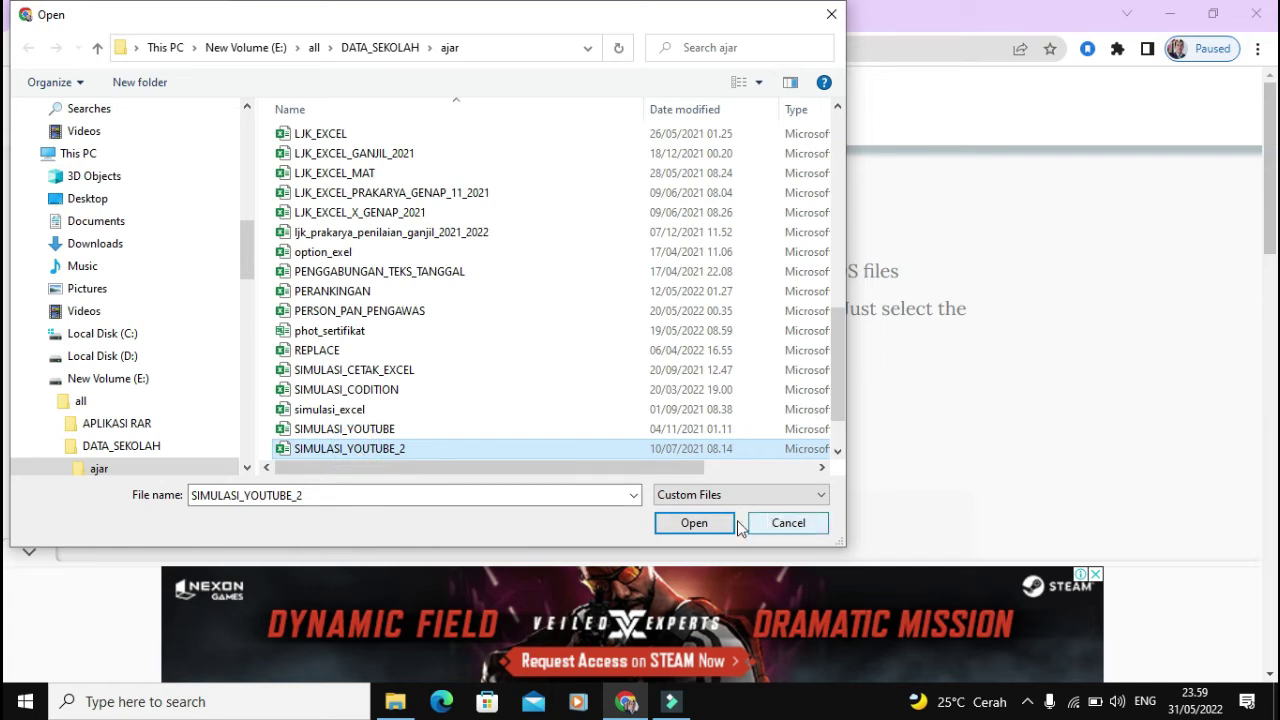
mouse_move(616, 465)
mouse_down()
mouse_move(789, 476)
mouse_move(557, 480)
mouse_up()
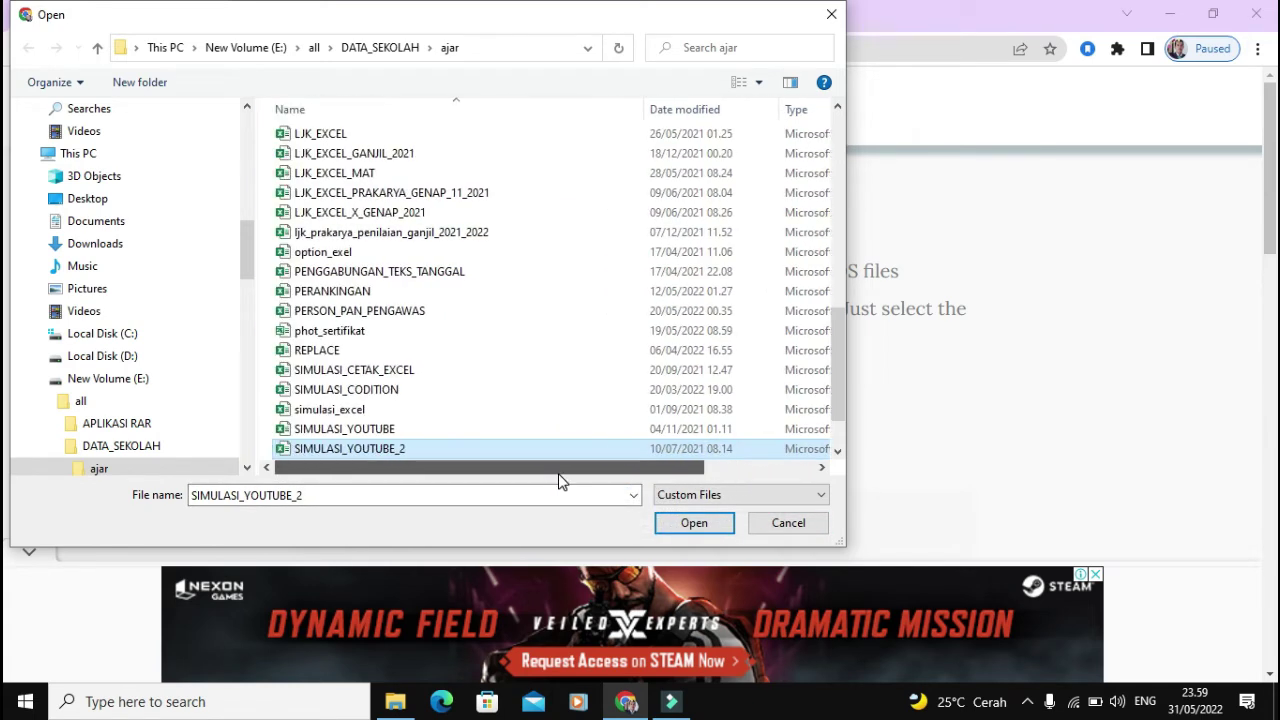
click(712, 526)
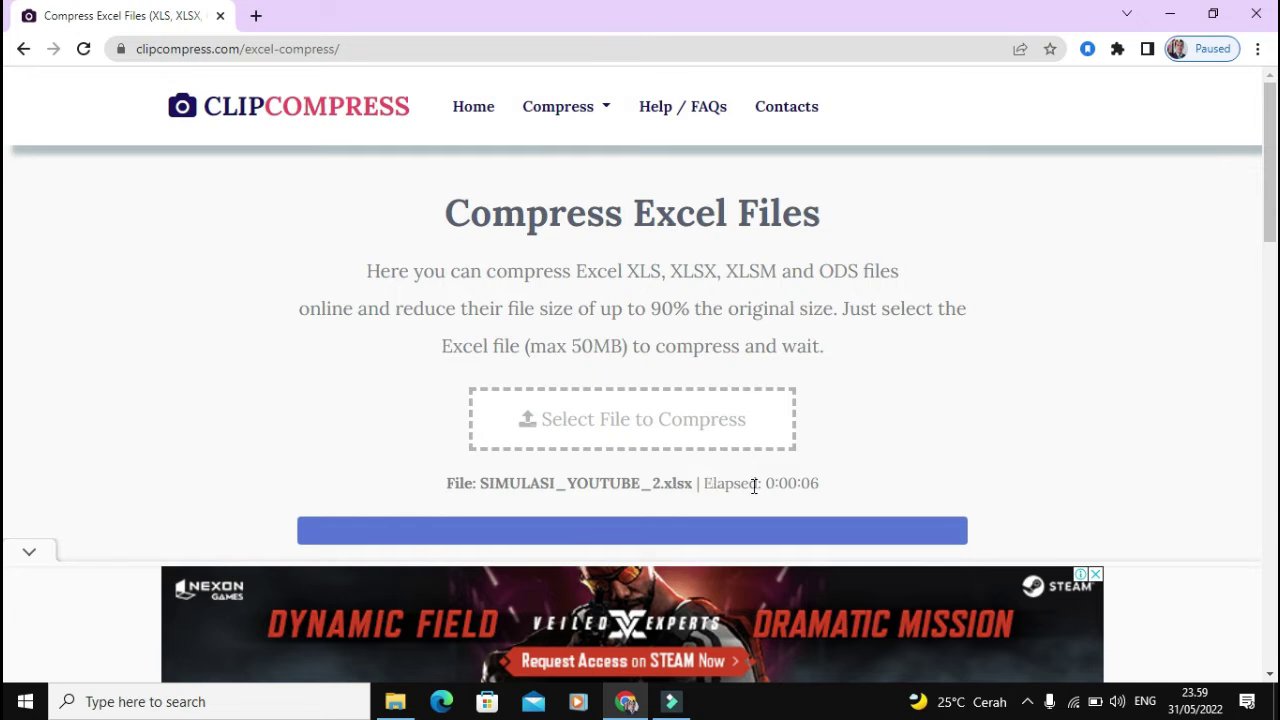
Download the compressed SIMULASI_YOUTUBE_2.xlsx (258.09kB, 48.10% smaller) and return to File Explorer.
scroll(758, 488, down, 2)
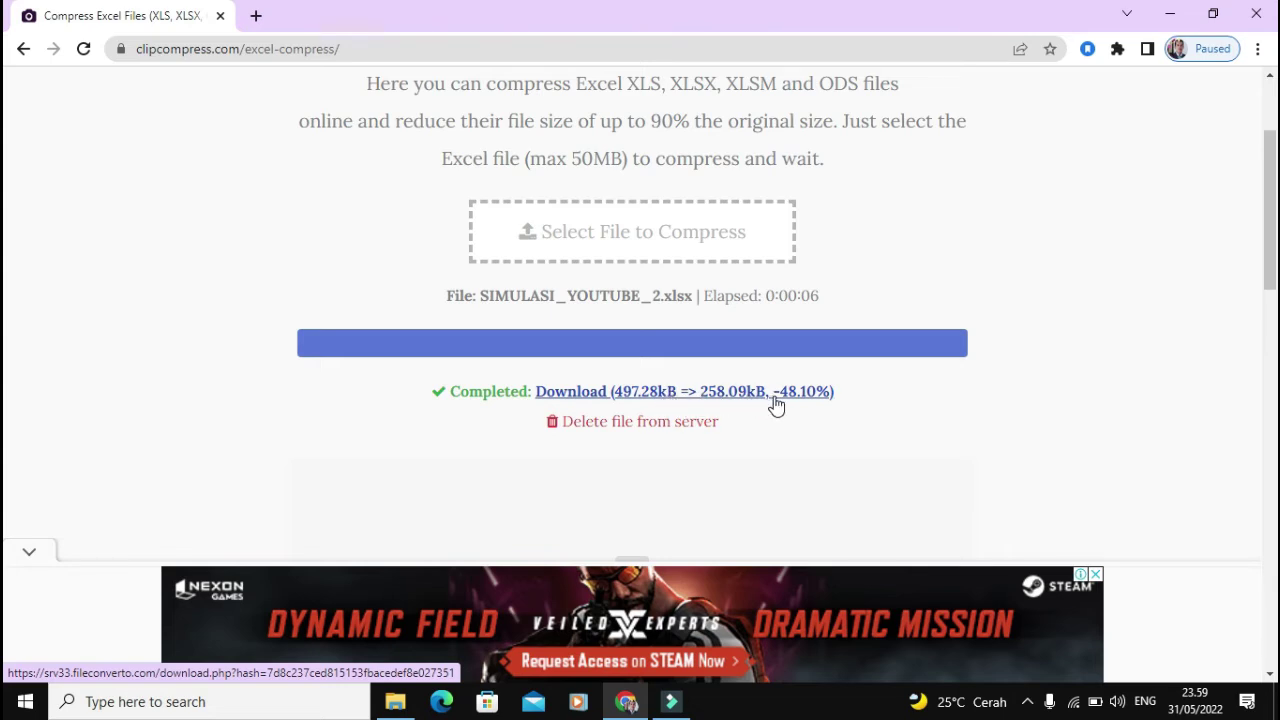
click(666, 393)
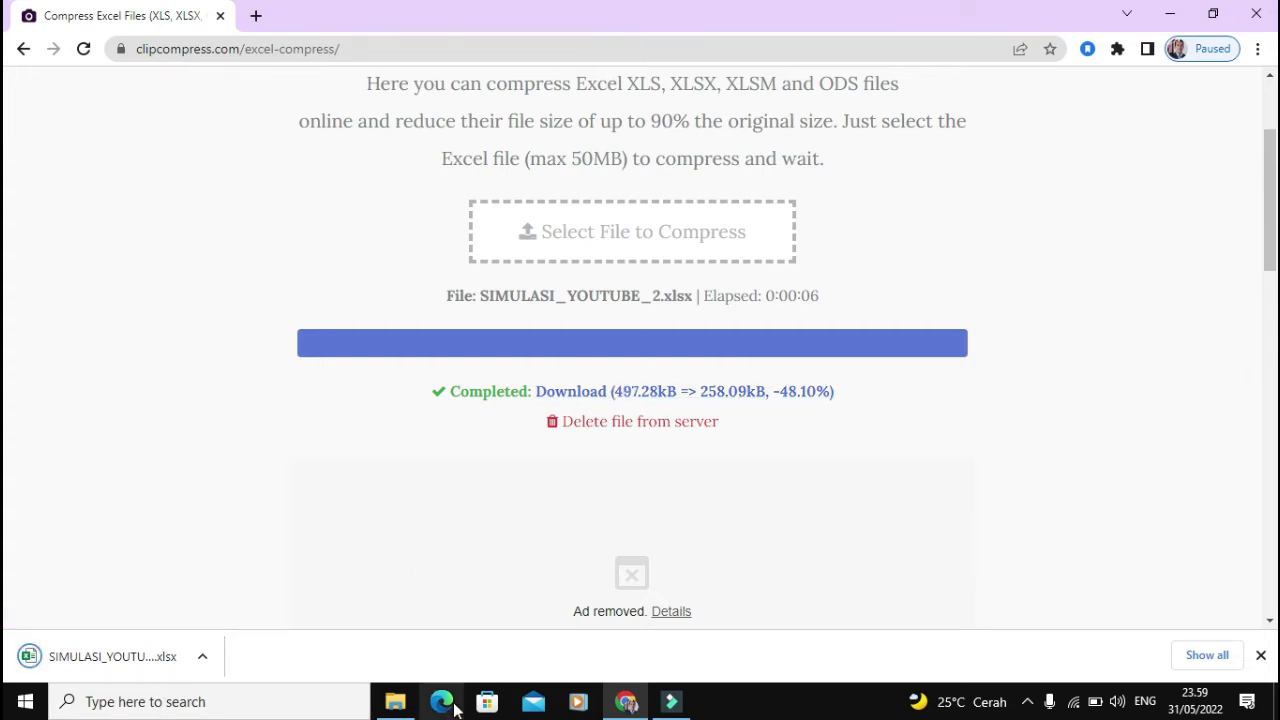
click(393, 706)
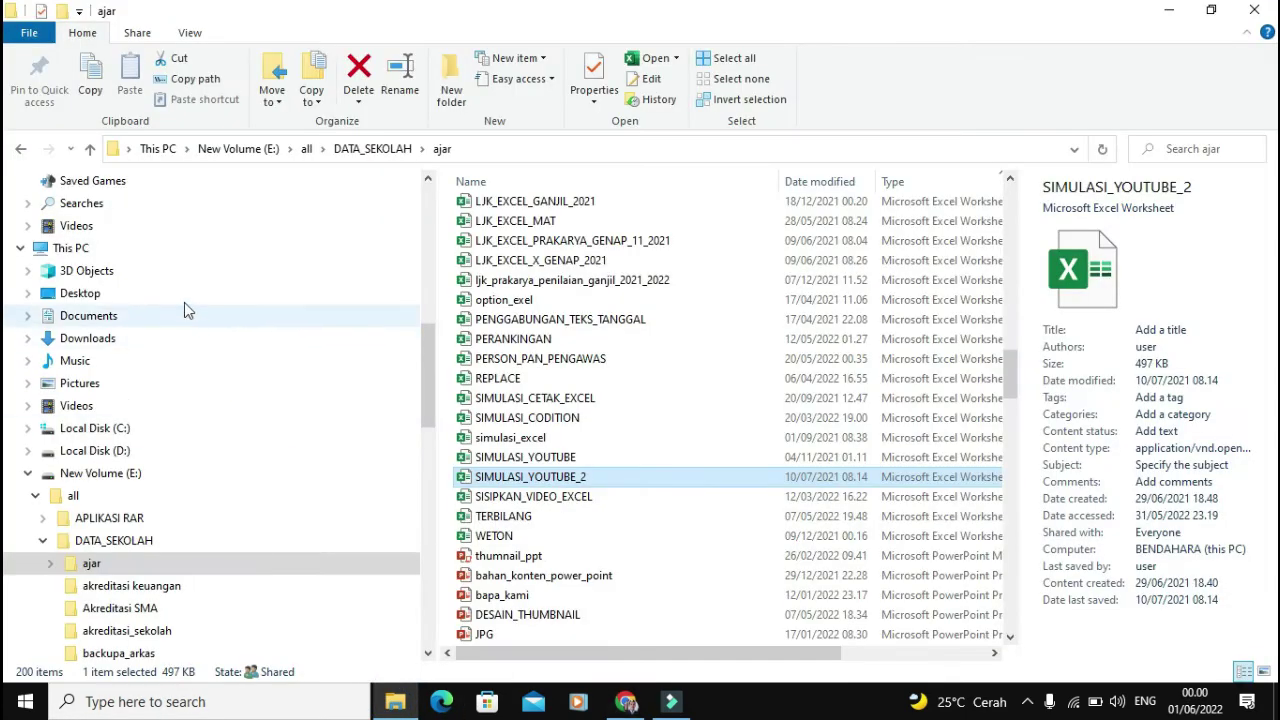
In Downloads, select SIMULASI_YOUTUBE_2 and confirm its size is 258 KB.
scroll(186, 309, up, 3)
scroll(166, 274, up, 3)
scroll(343, 294, up, 3)
scroll(240, 268, up, 2)
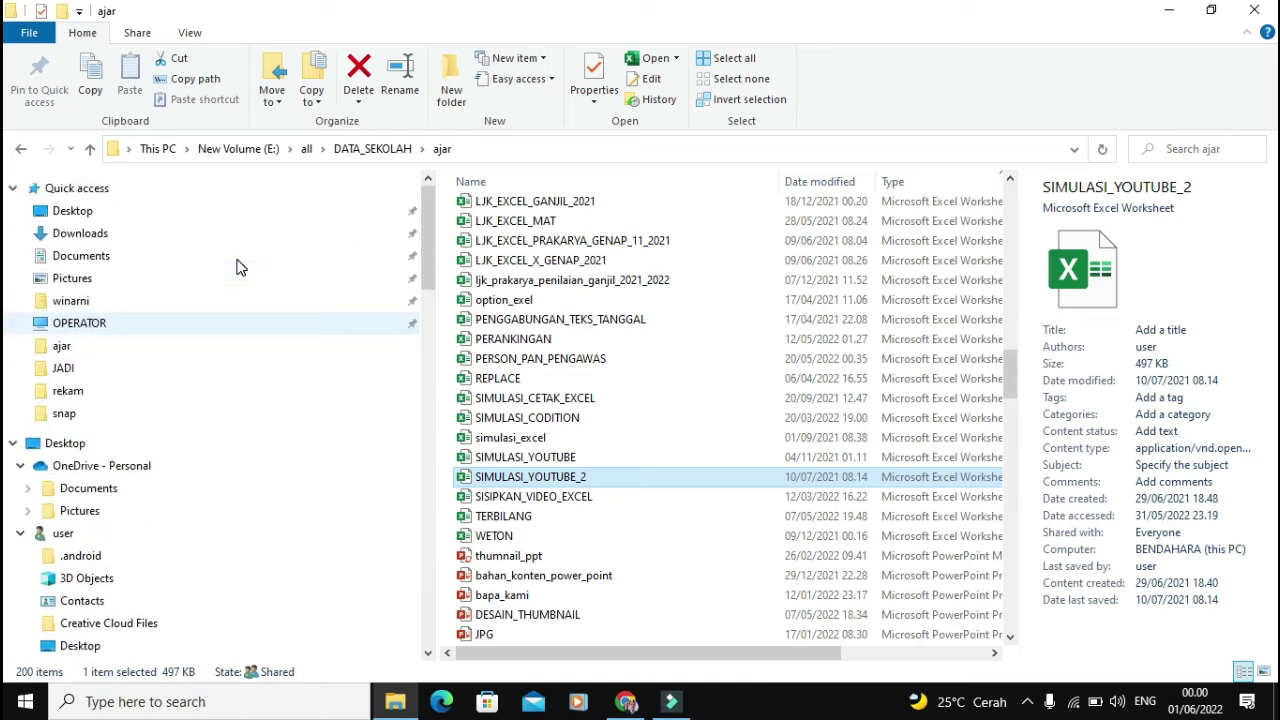
click(103, 233)
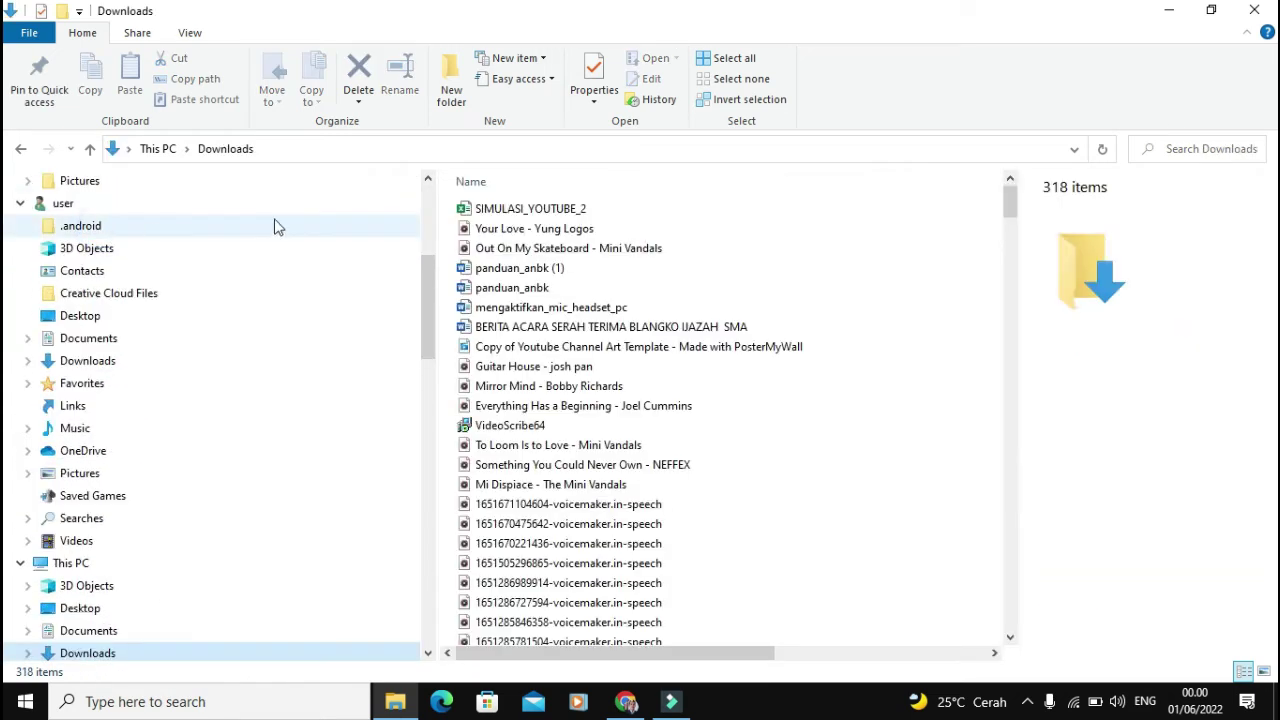
click(563, 208)
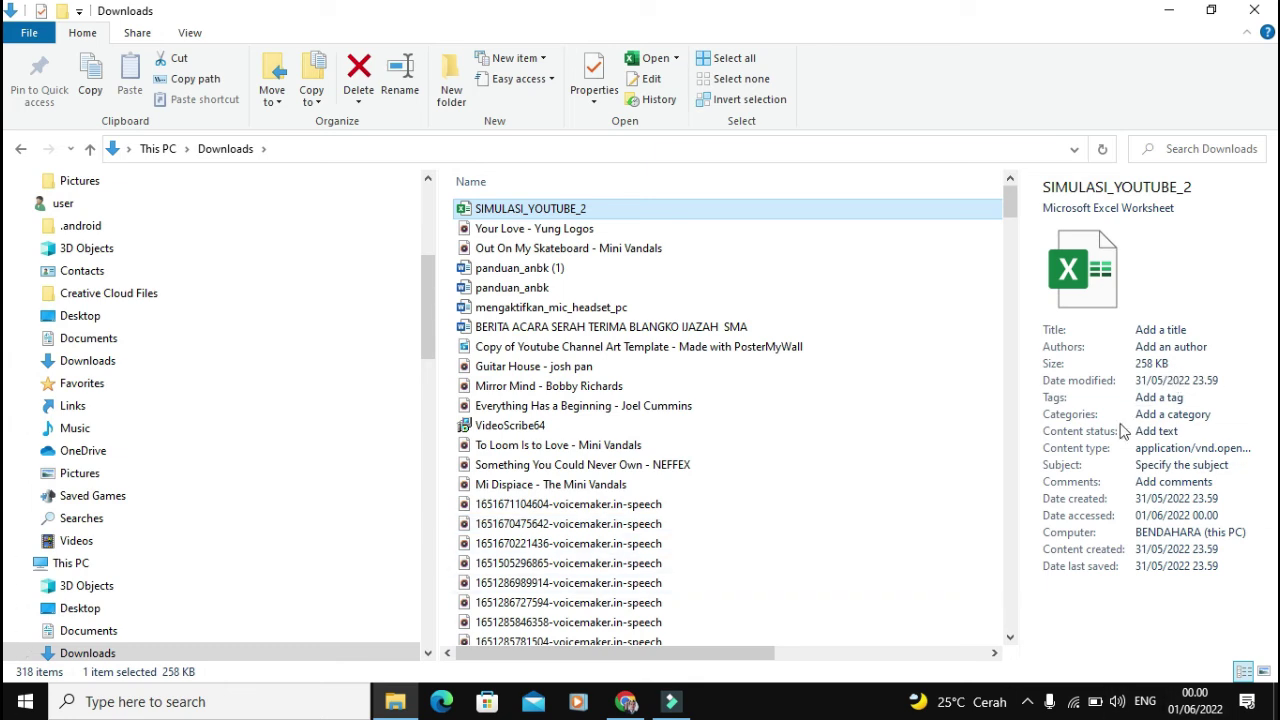
drag(757, 653, 1010, 650)
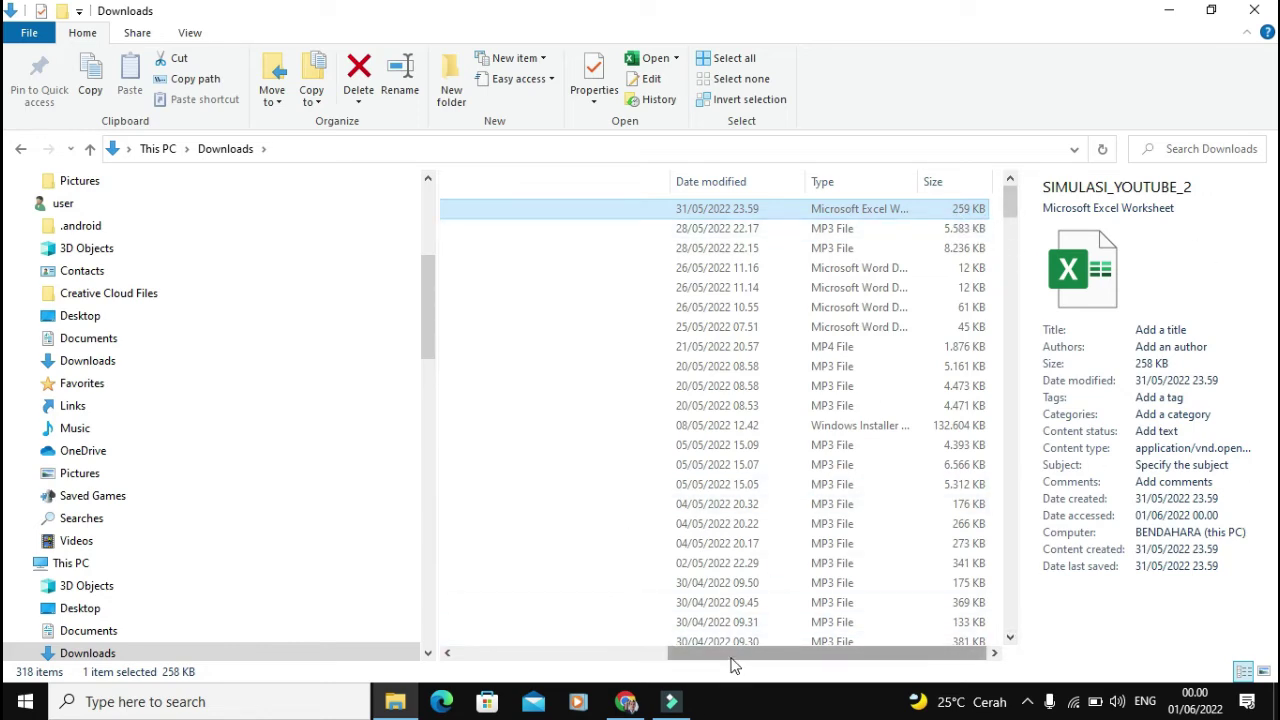
drag(731, 654, 519, 655)
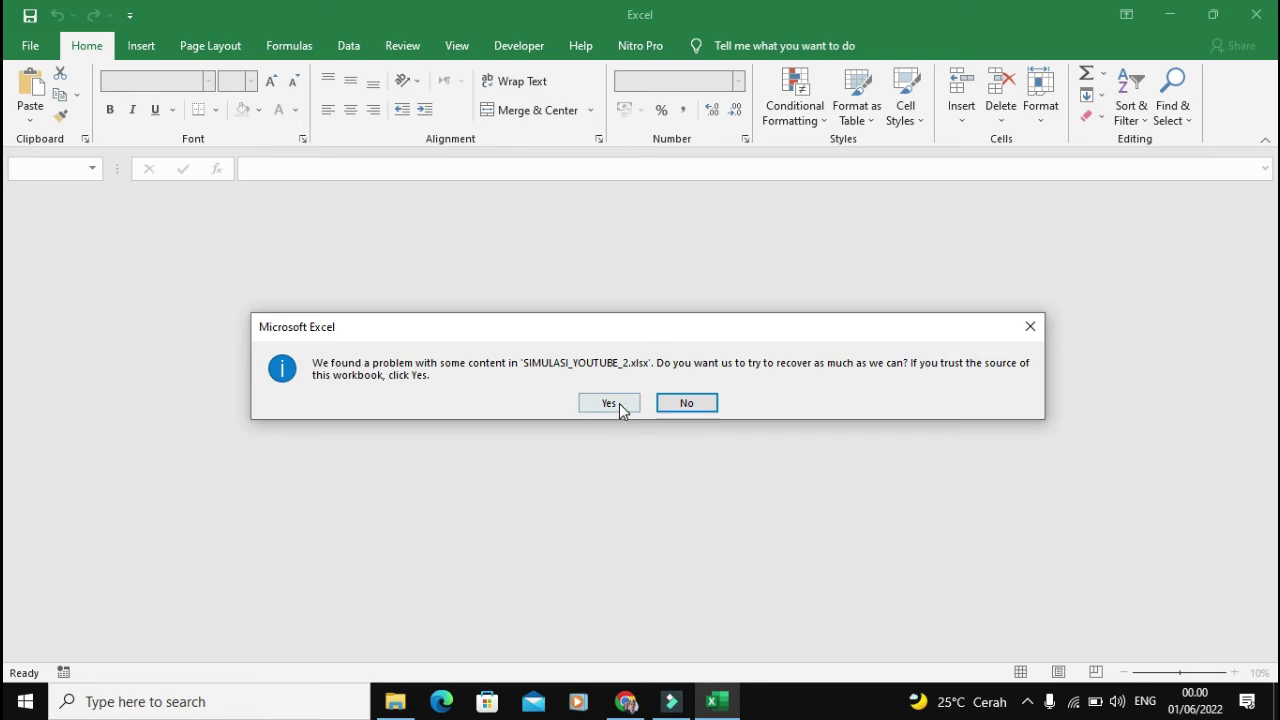
Accept Excel's recovery of SIMULASI_YOUTUBE_2 and dismiss the repair summary.
click(612, 403)
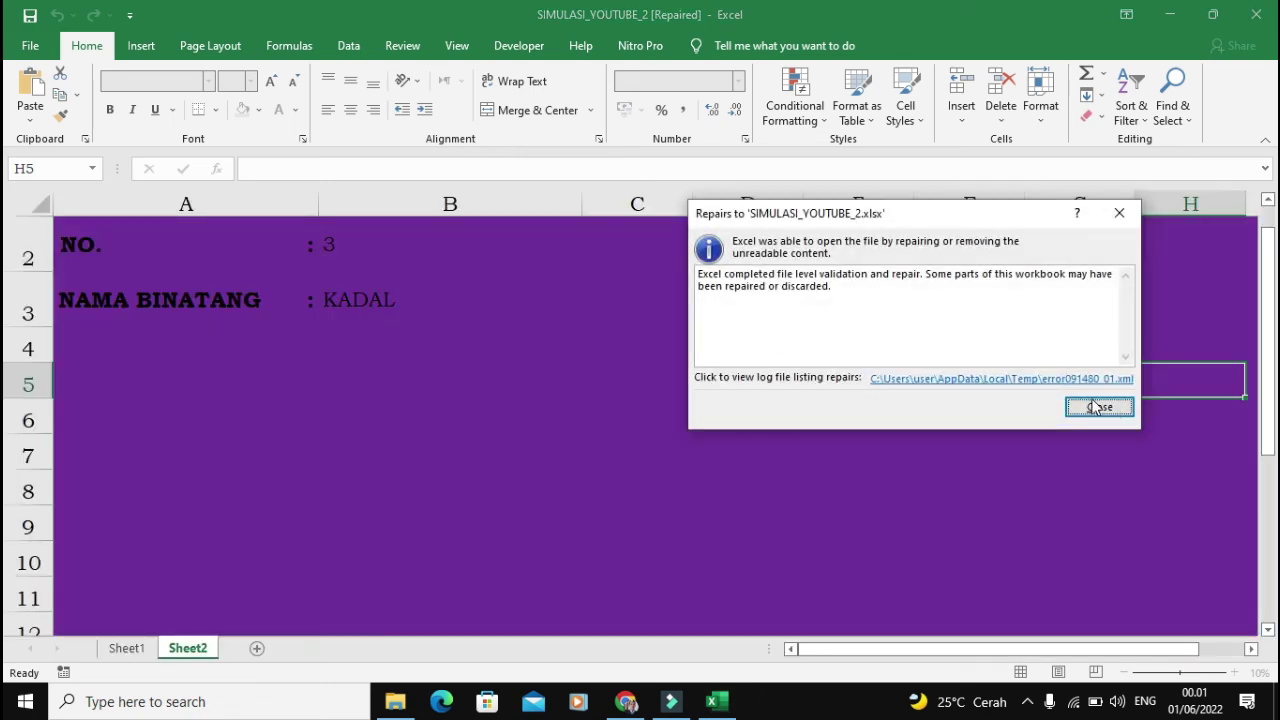
click(1091, 412)
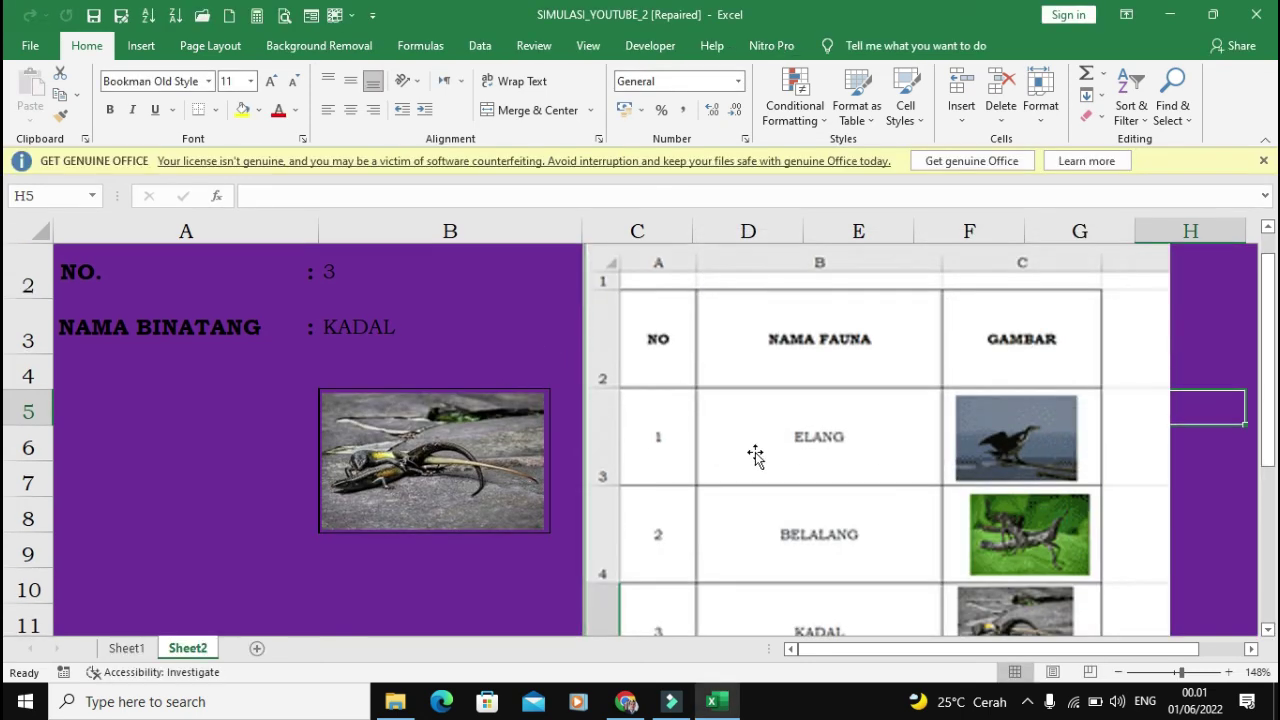
Dismiss the genuine Office banner, check the KADAL sheet, then close Excel choosing Don't Save.
scroll(540, 380, up, 1)
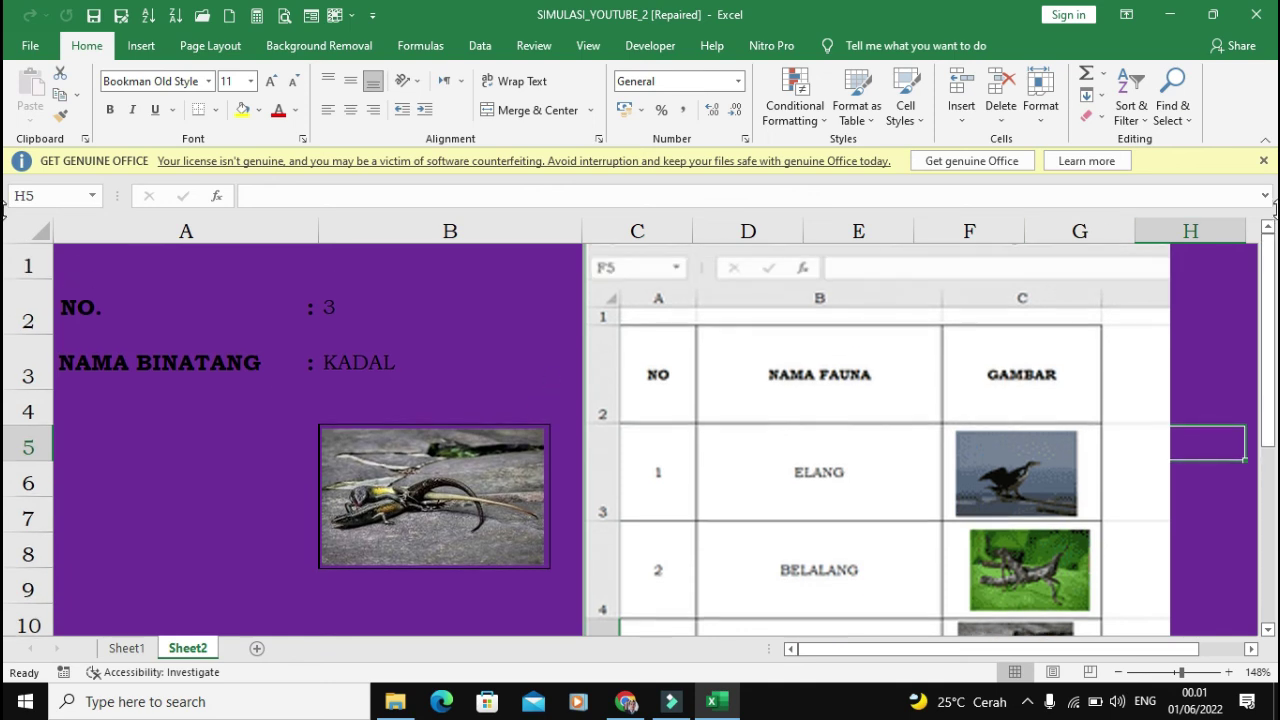
click(1263, 161)
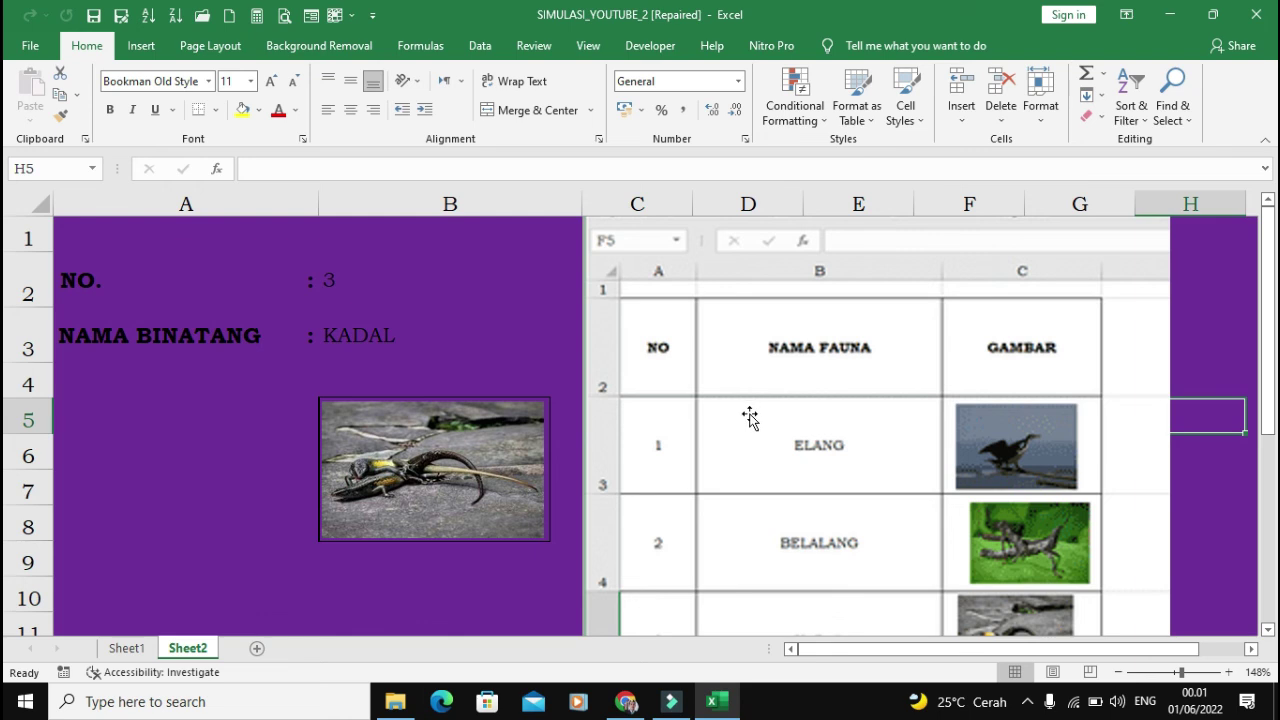
scroll(748, 417, down, 5)
scroll(750, 417, up, 5)
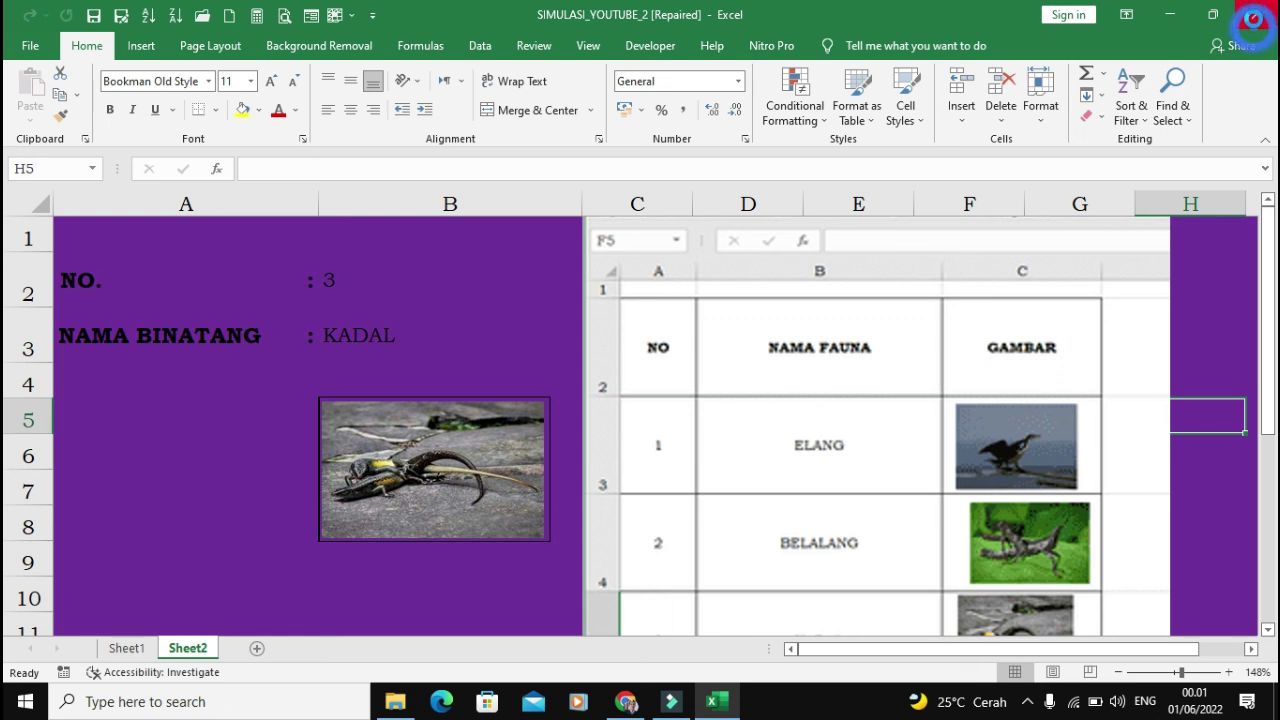
click(1256, 24)
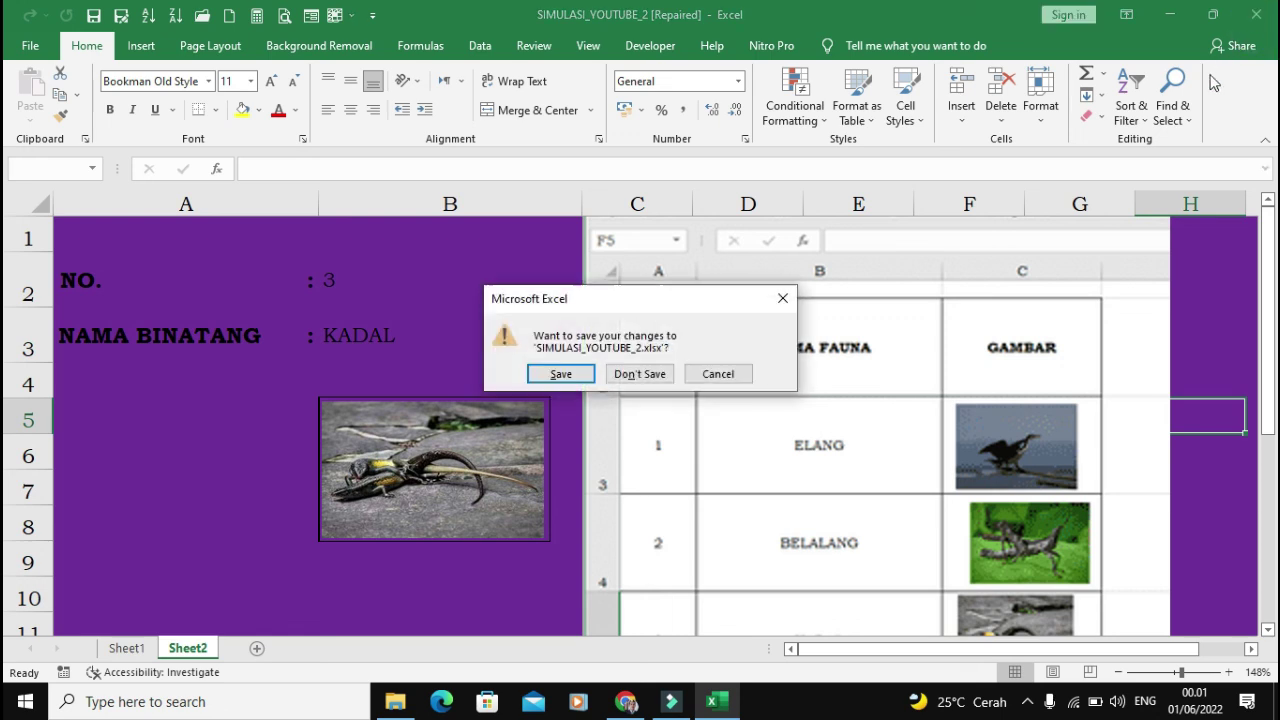
click(640, 374)
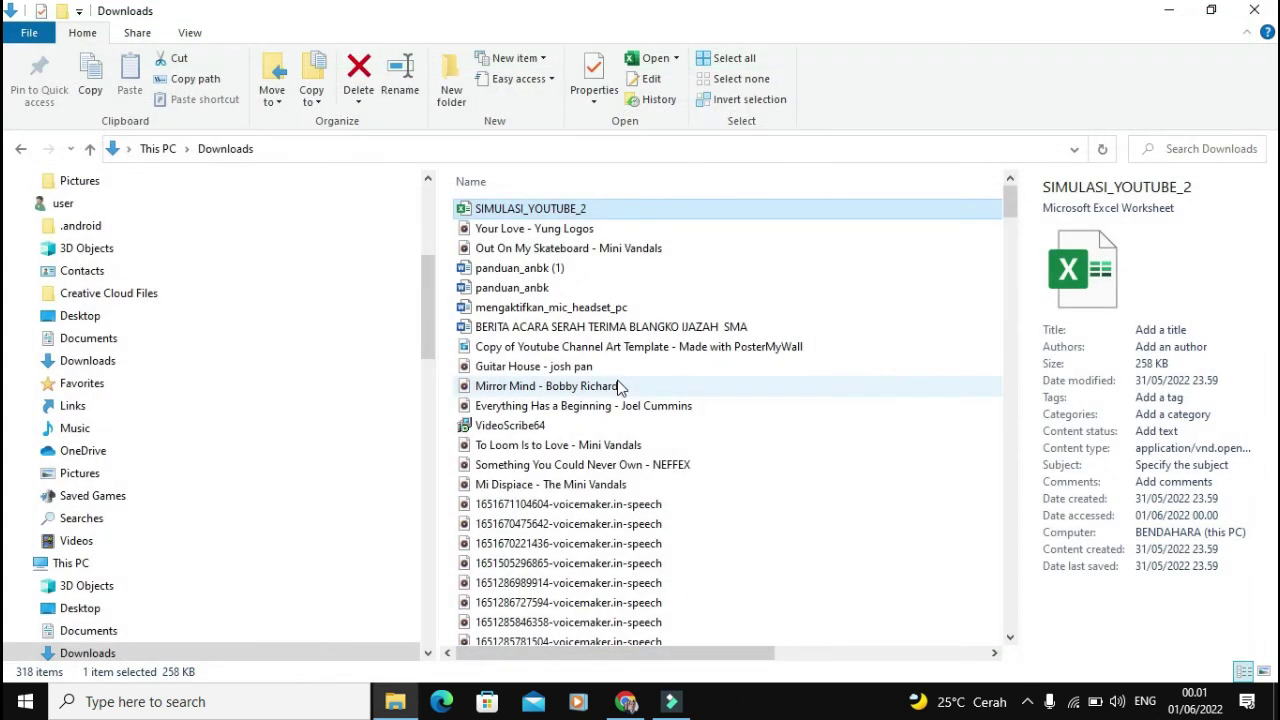